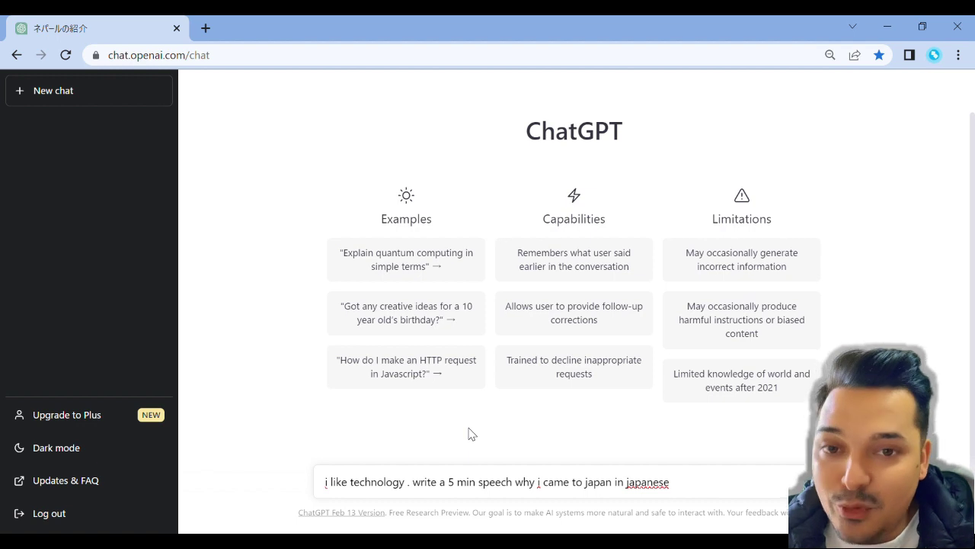
# Submit the prompt "i like technology . write a 5 min speech why i came to japan in japanese" and read through the reply.
pyautogui.press('Return')
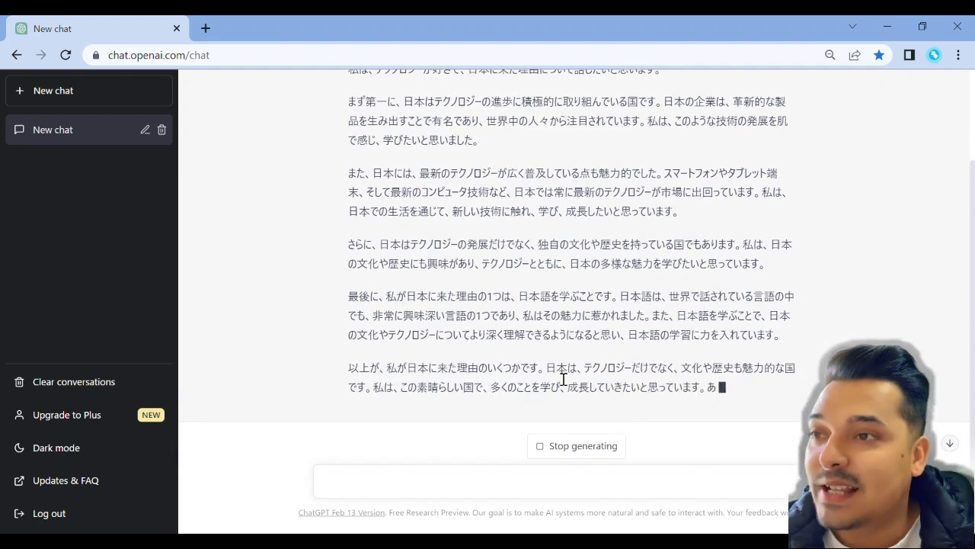
pyautogui.scroll(3, 500, 371)
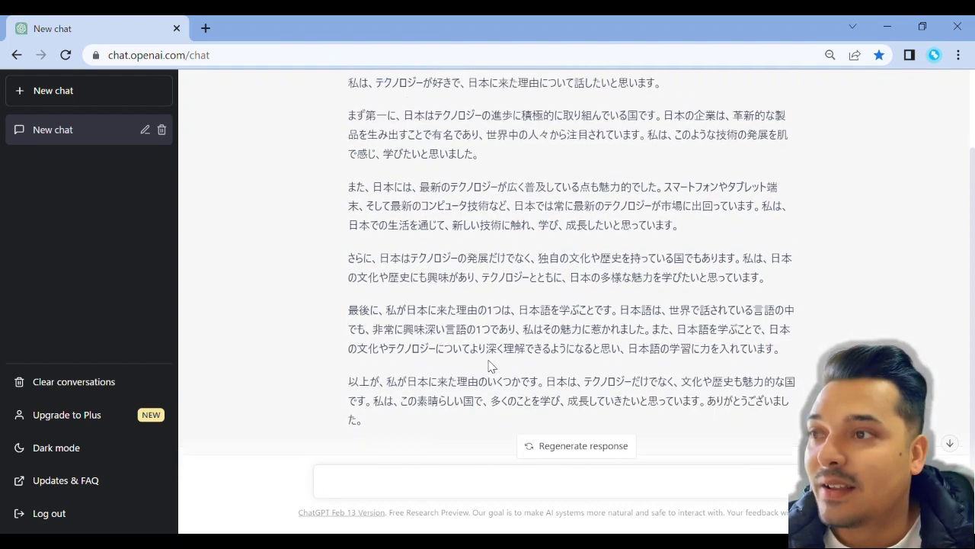
pyautogui.scroll(-2, 725, 355)
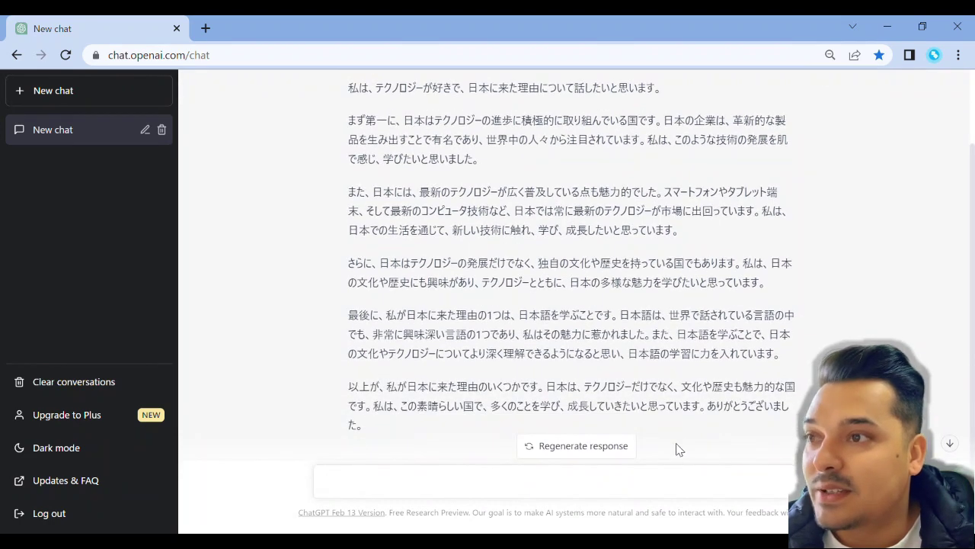
pyautogui.scroll(1, 378, 156)
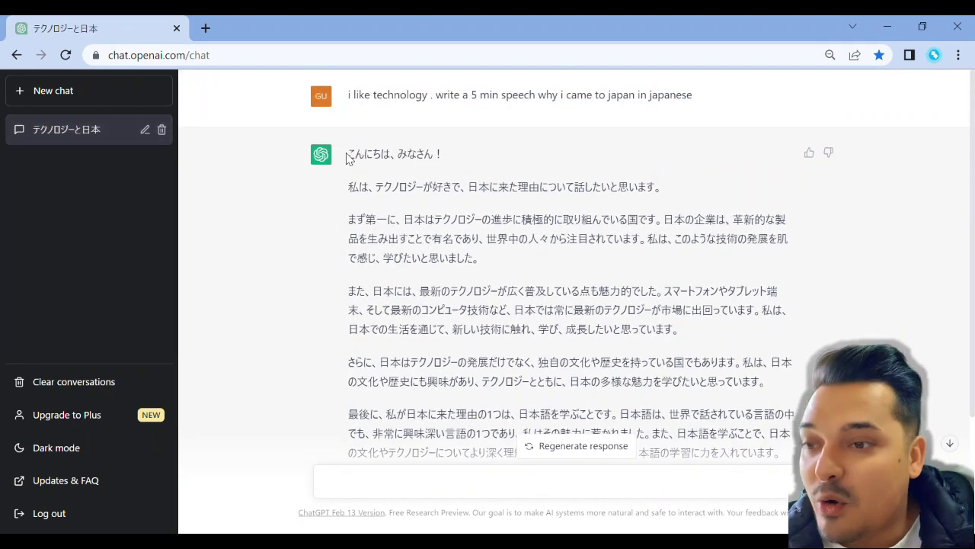
pyautogui.moveTo(348, 155); pyautogui.dragTo(501, 407)
# Send the follow-up request "write the above speech in hiragana".
pyautogui.scroll(-2, 500, 407)
pyautogui.click(417, 481)
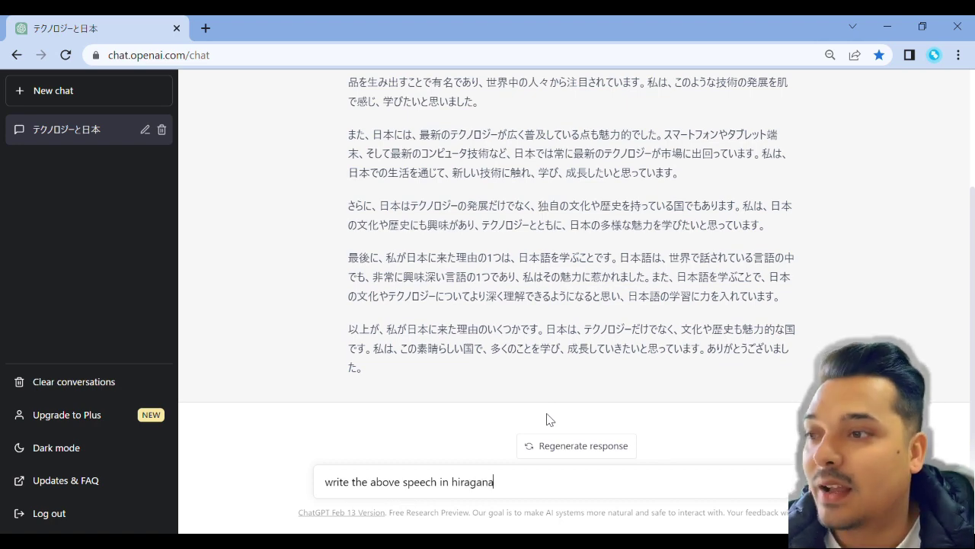
pyautogui.press('Return')
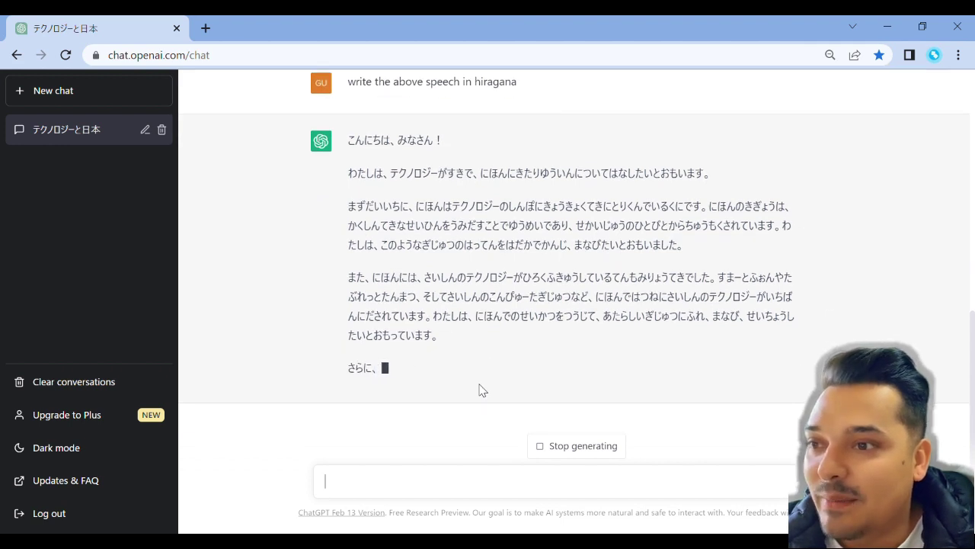
# Stop generating the hiragana version of the speech partway and look over the text written so far.
pyautogui.click(563, 456)
pyautogui.click(406, 470)
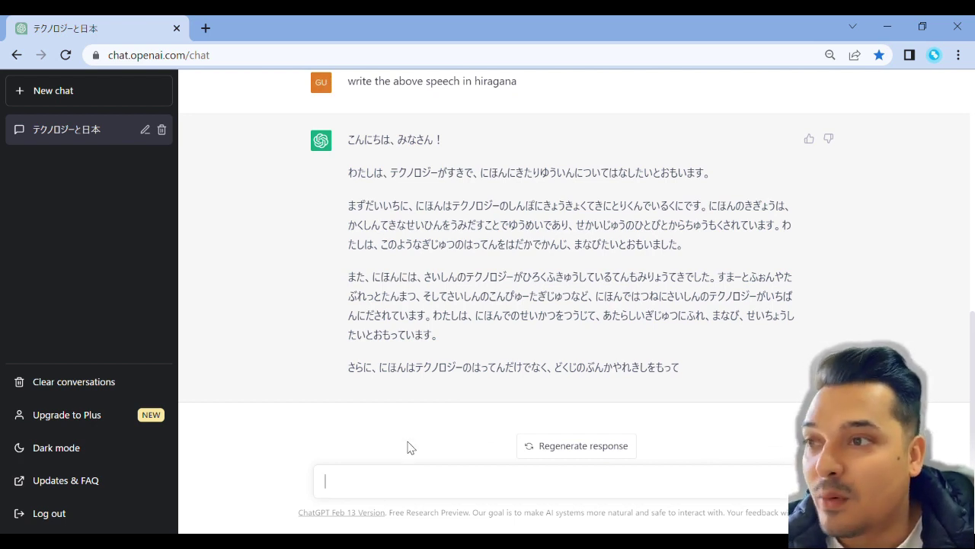
pyautogui.scroll(1, 710, 276)
pyautogui.scroll(1, 754, 270)
pyautogui.scroll(-1, 795, 263)
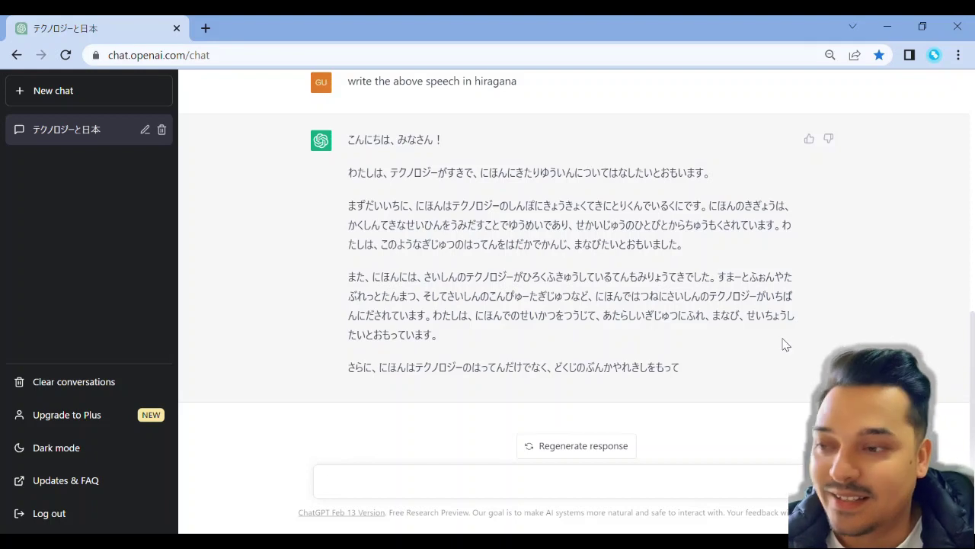
# Send the follow-up request "write it in romaji" in the same conversation.
pyautogui.click(447, 479)
pyautogui.write('w')
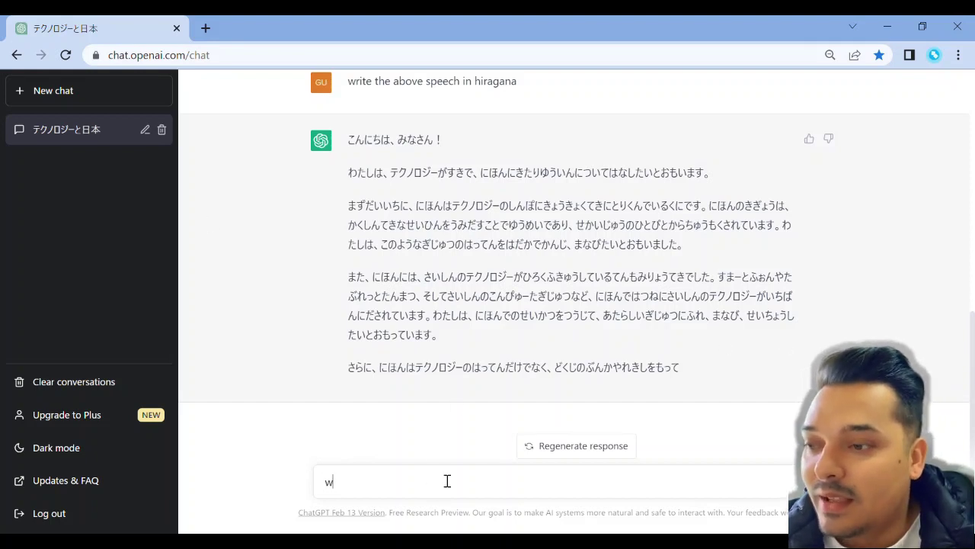
pyautogui.write('rite ')
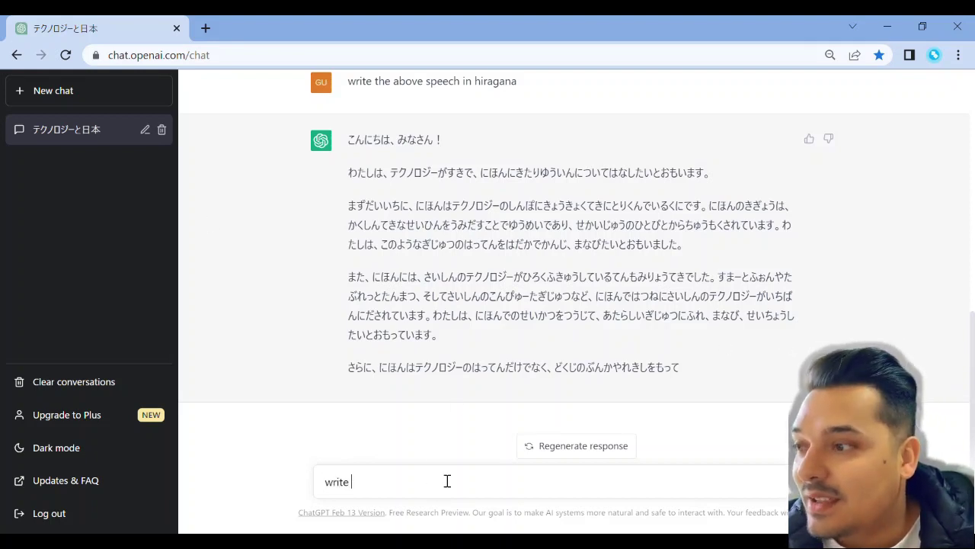
pyautogui.write('it in r')
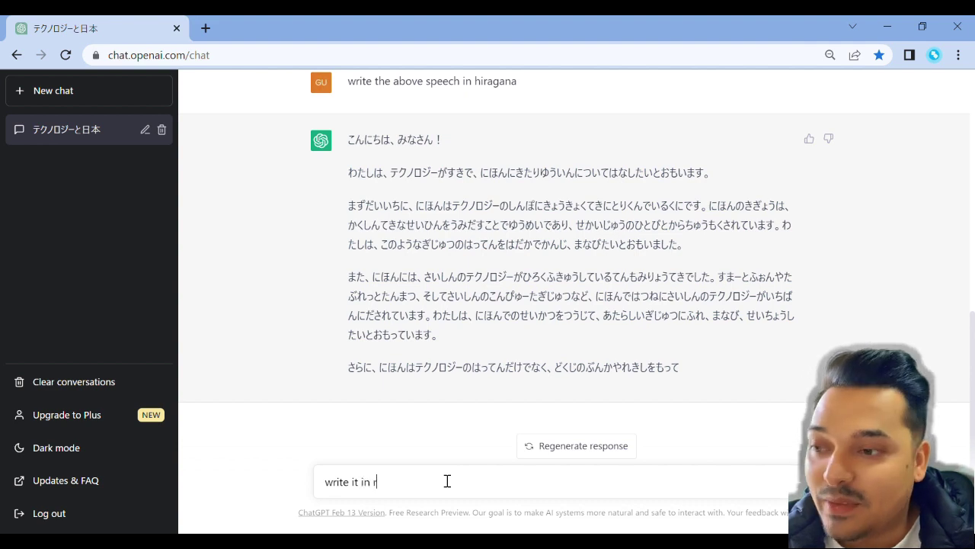
pyautogui.write('omaji')
pyautogui.press('Return')
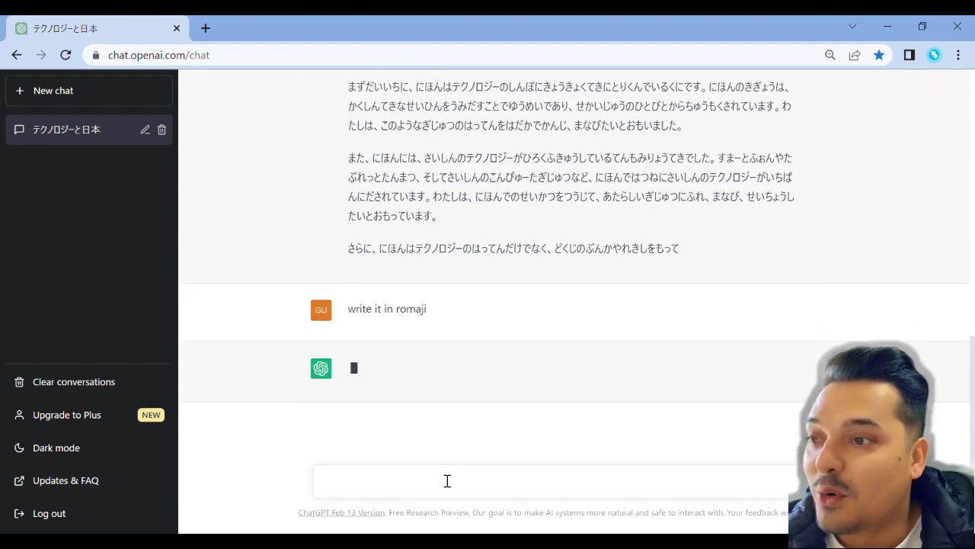
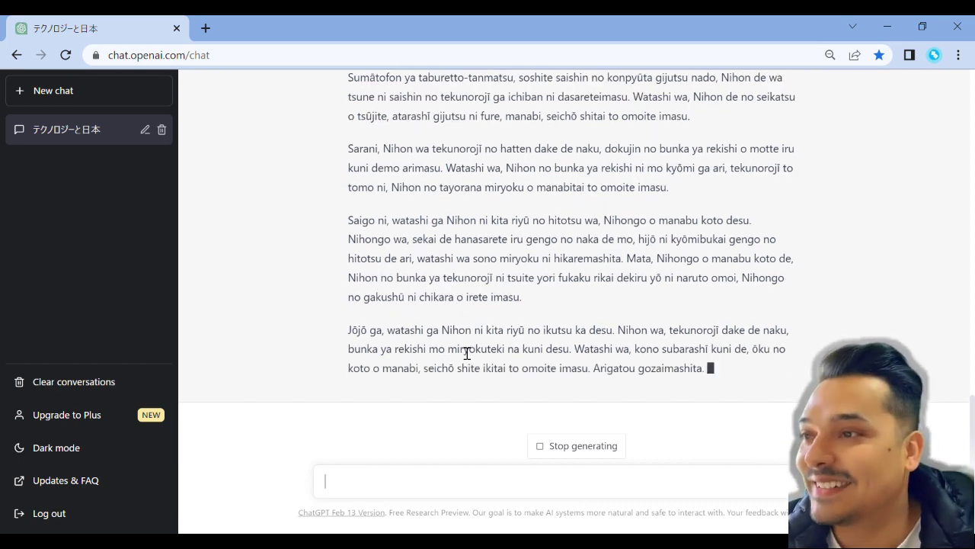
# Look through the romaji speech and delete the テクノロジーと日本 conversation.
pyautogui.scroll(4, 467, 352)
pyautogui.scroll(-3, 498, 206)
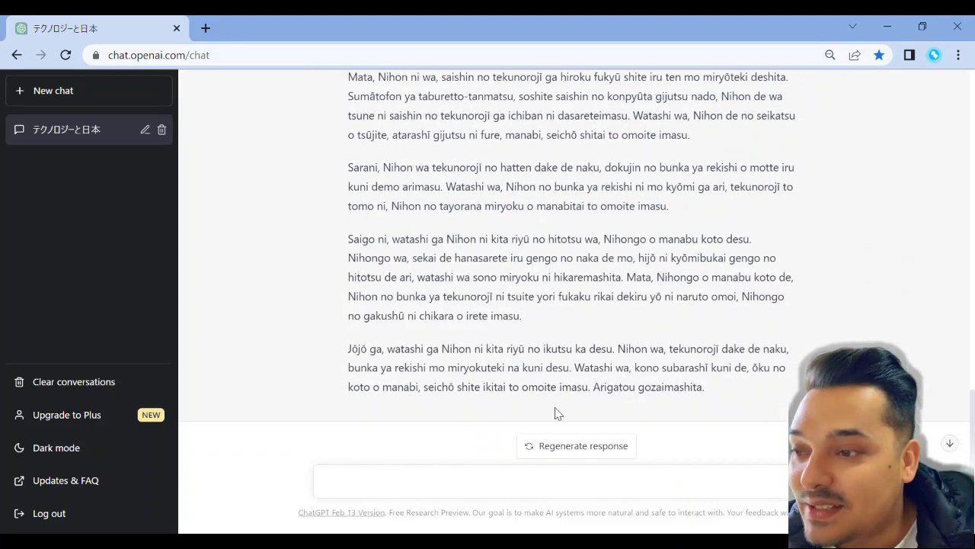
pyautogui.scroll(-1, 505, 355)
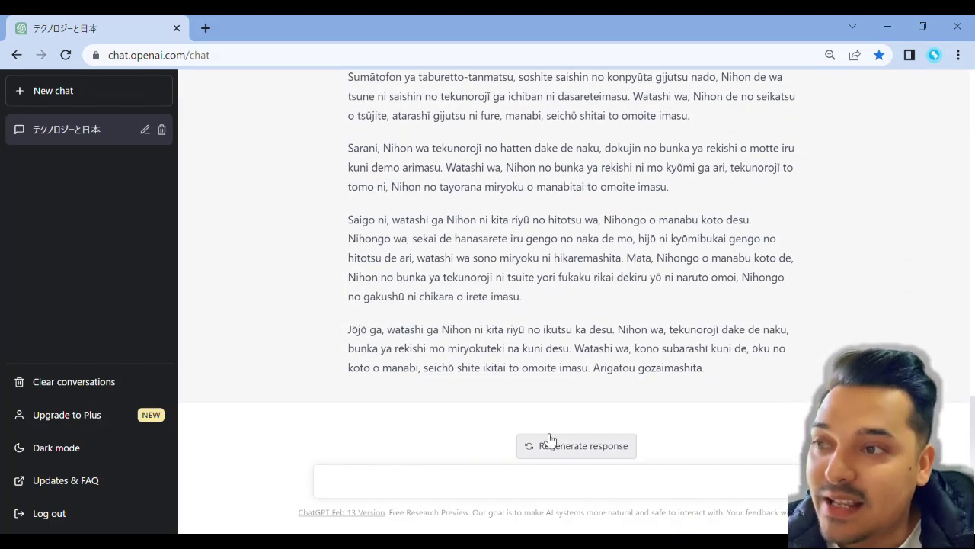
pyautogui.click(162, 131)
pyautogui.click(145, 130)
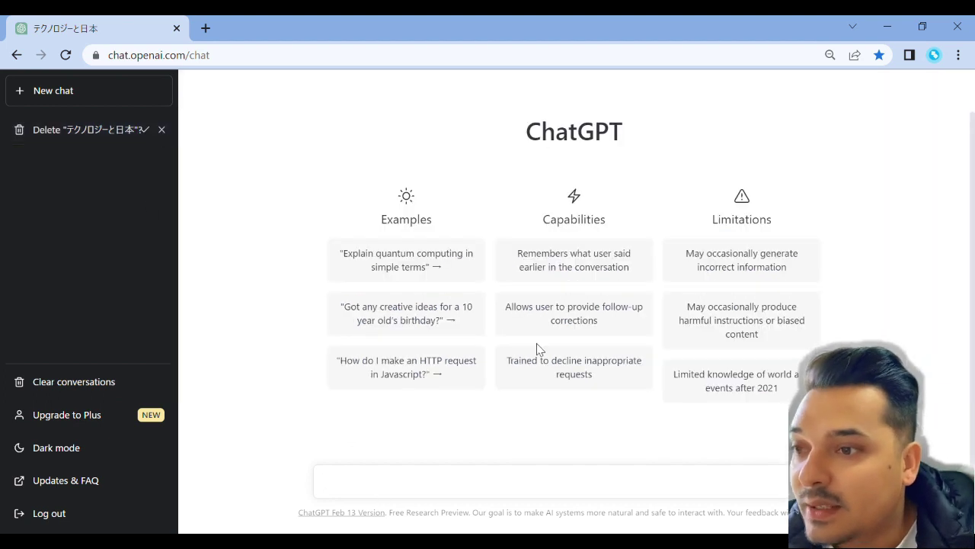
# Ask "where ca i find free practice questions for n1" in the empty chat.
pyautogui.click(437, 486)
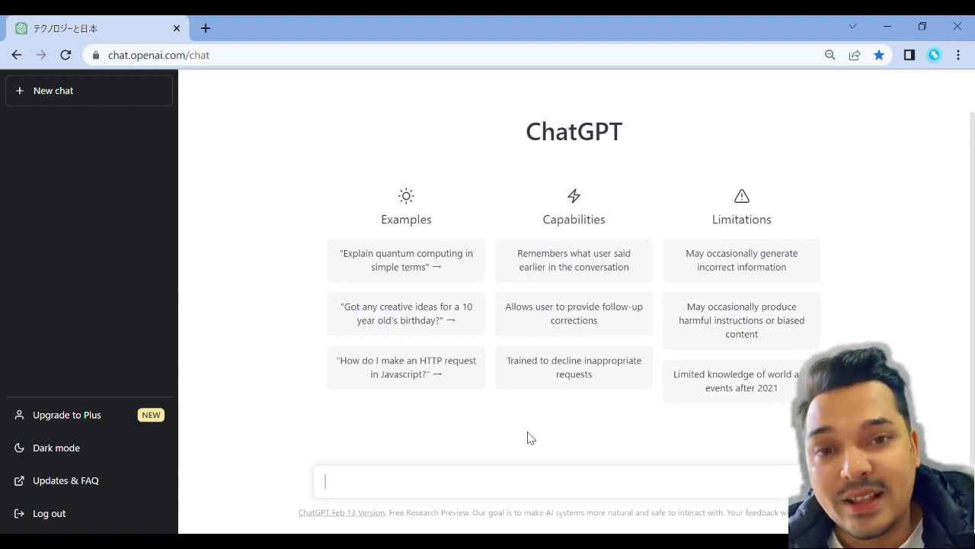
pyautogui.write('where ca i')
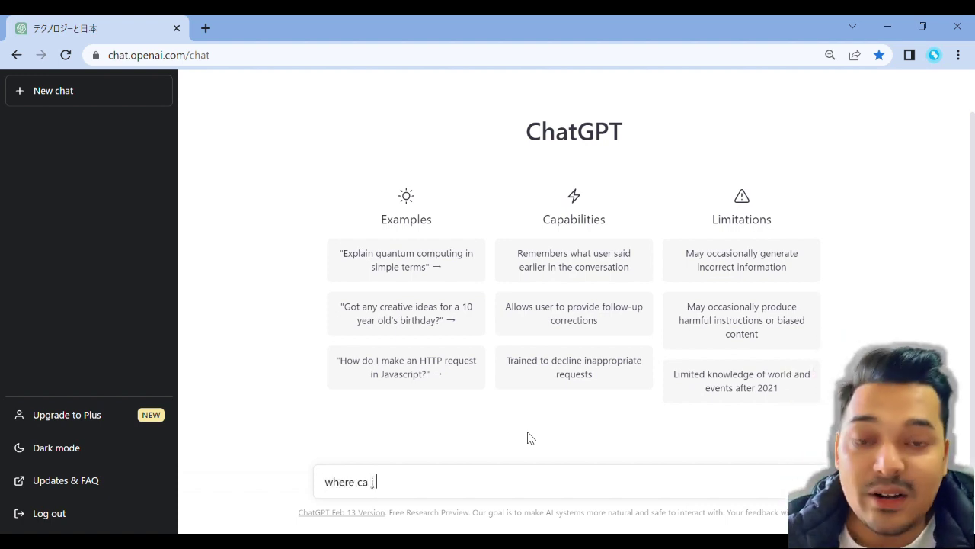
pyautogui.write(' find p')
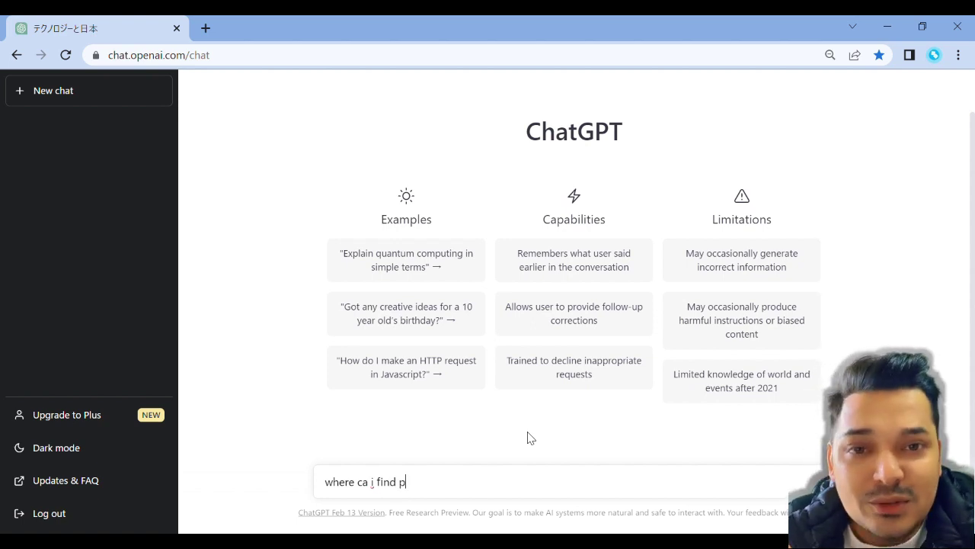
pyautogui.press('BackSpace')
pyautogui.write('f')
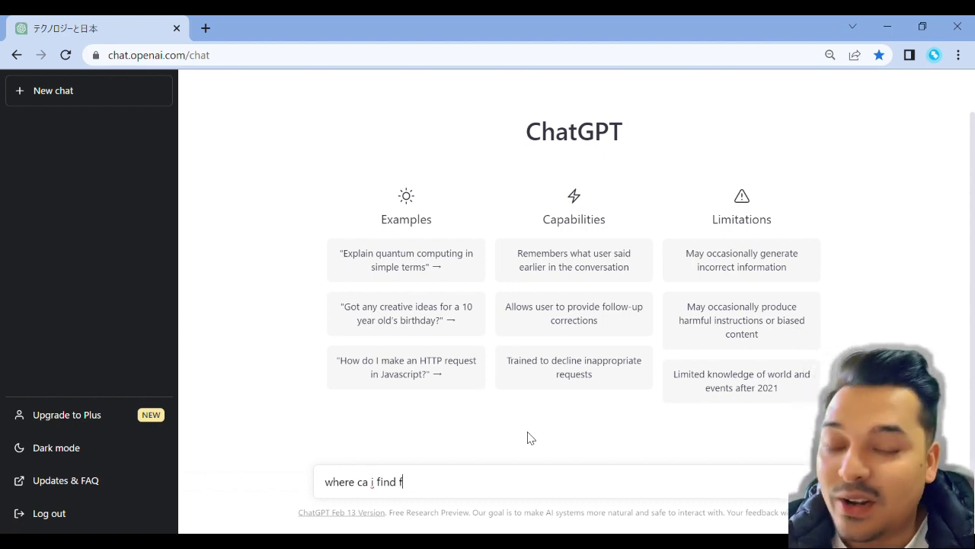
pyautogui.write('ree practice')
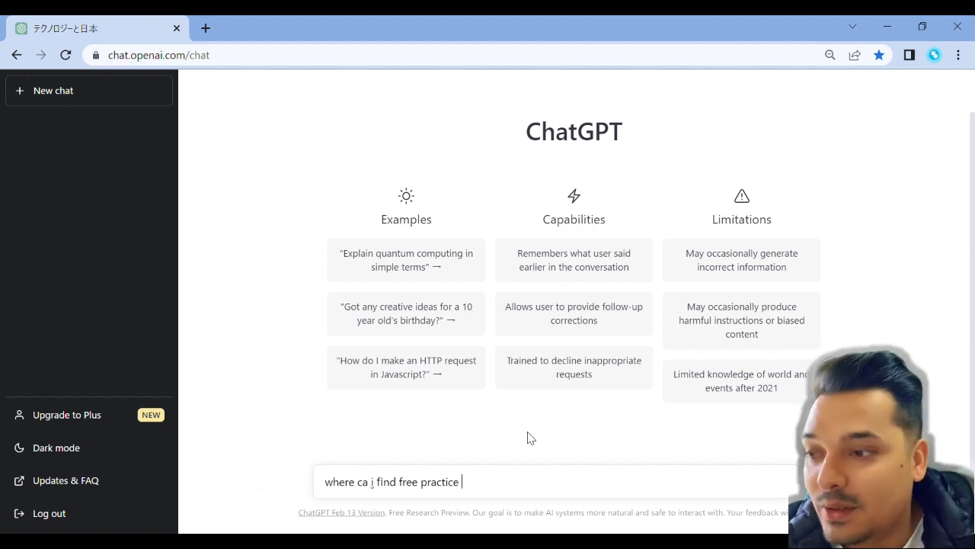
pyautogui.write('quest')
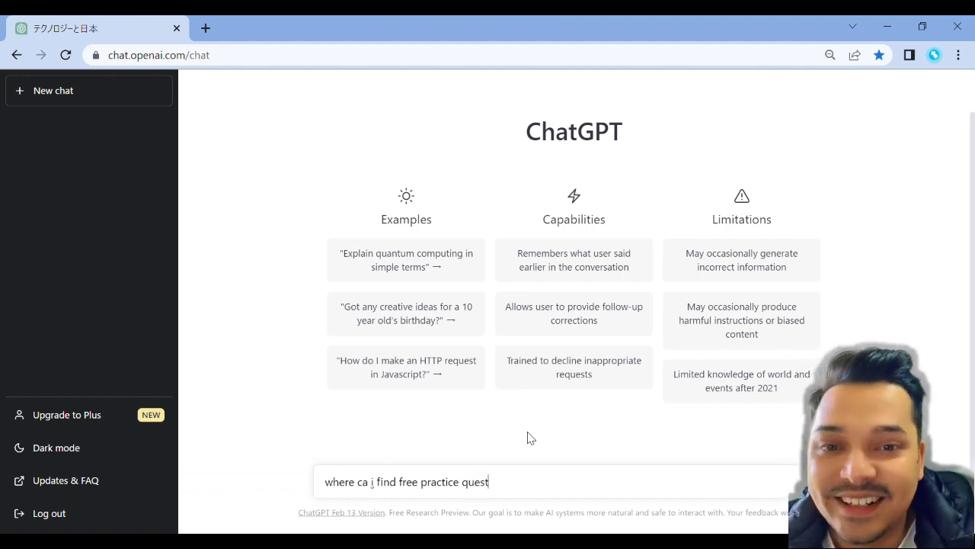
pyautogui.write('ions')
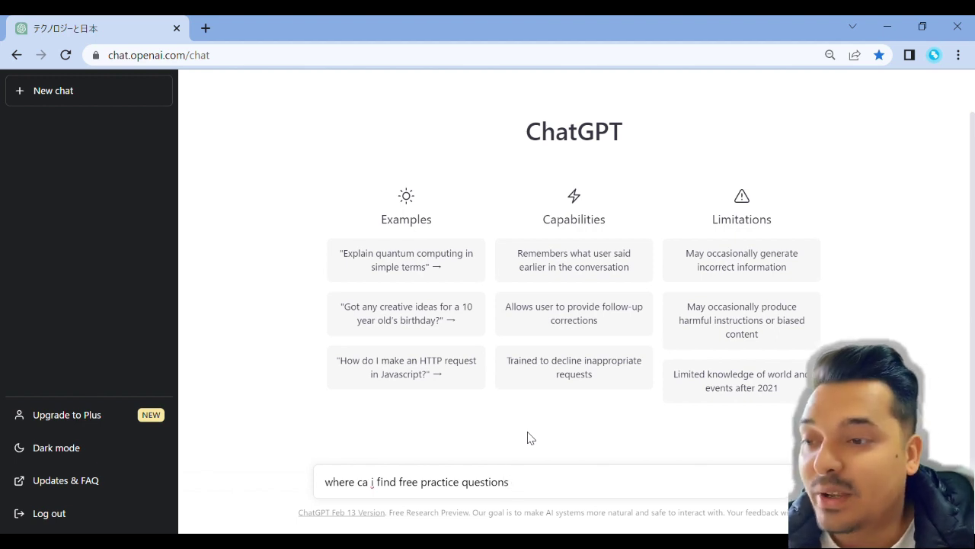
pyautogui.write(' gor n1')
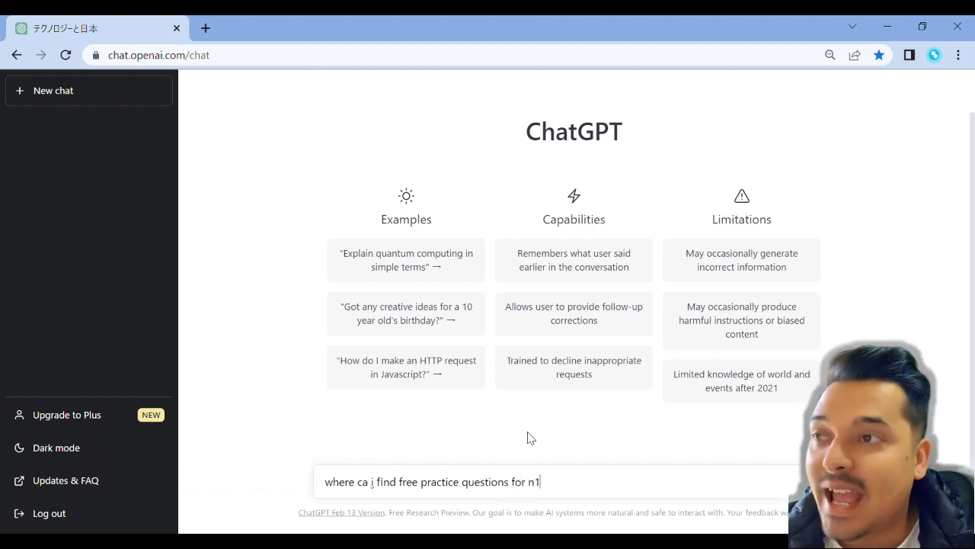
pyautogui.press('Return')
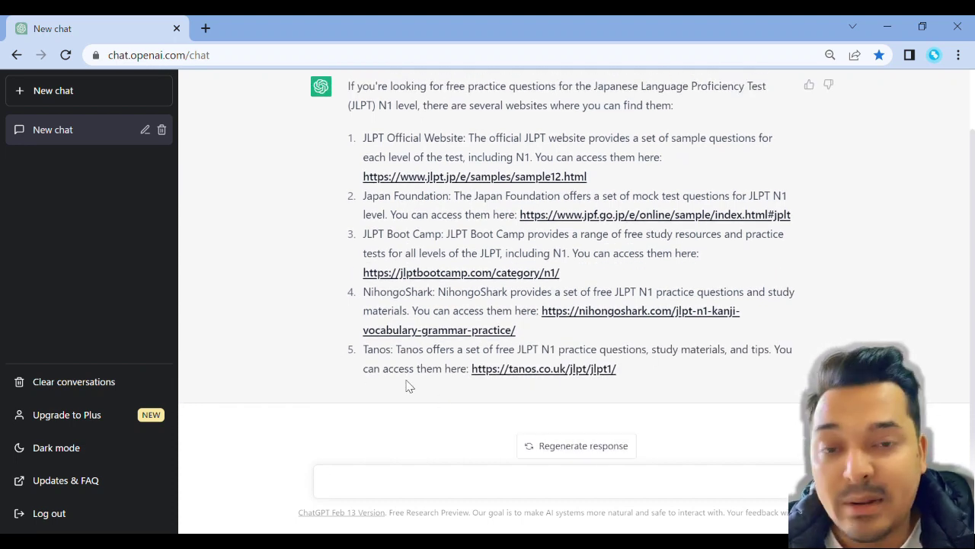
# Open the Tanos link from the reply and look through the grammar, kanji and vocabulary materials for JLPT N1.
pyautogui.click(522, 373)
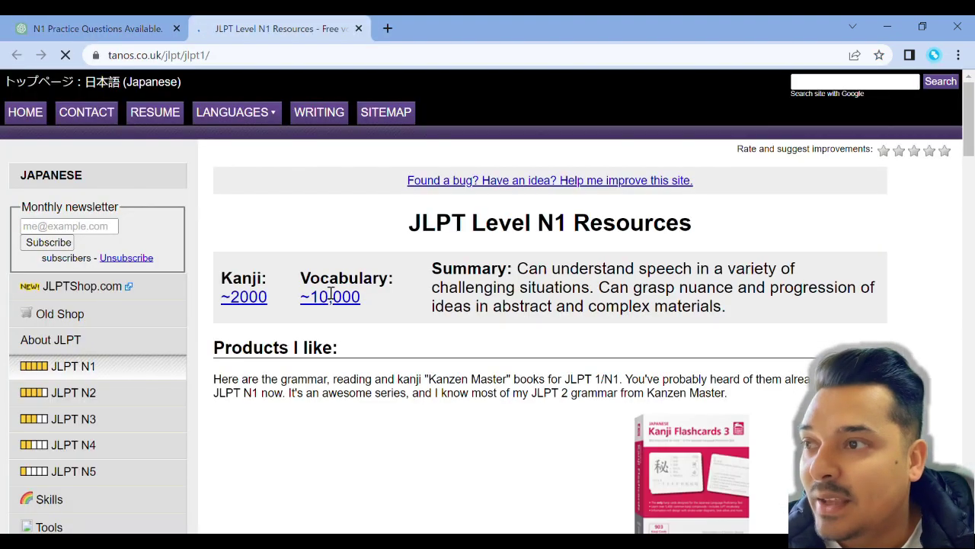
pyautogui.scroll(-2, 328, 358)
pyautogui.click(97, 28)
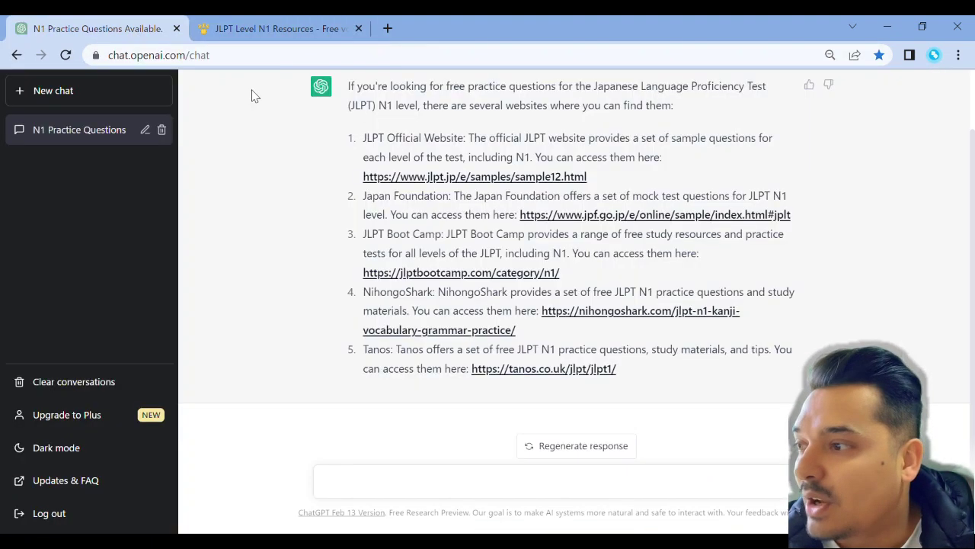
pyautogui.click(531, 373)
pyautogui.click(541, 28)
pyautogui.scroll(-4, 460, 338)
pyautogui.scroll(-6, 465, 312)
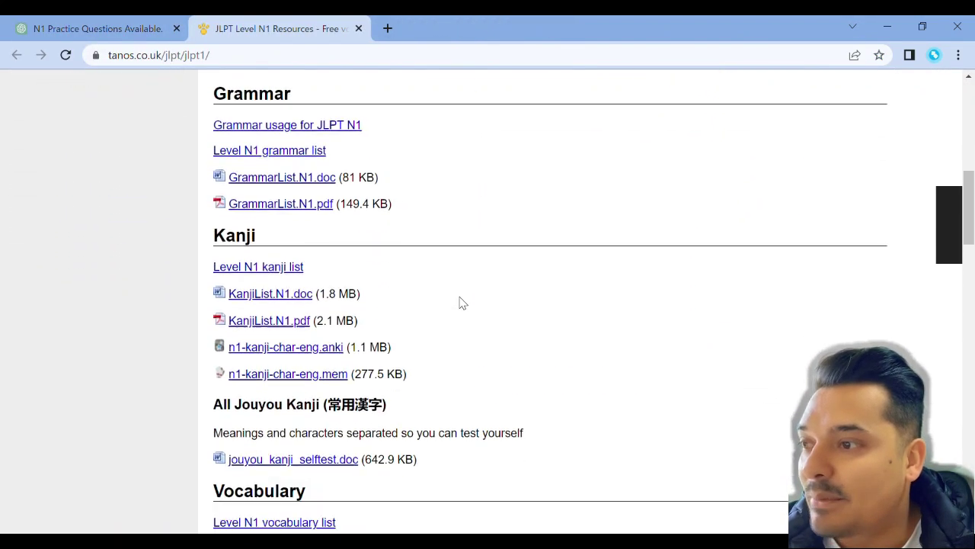
pyautogui.scroll(4, 460, 302)
pyautogui.scroll(-10, 460, 303)
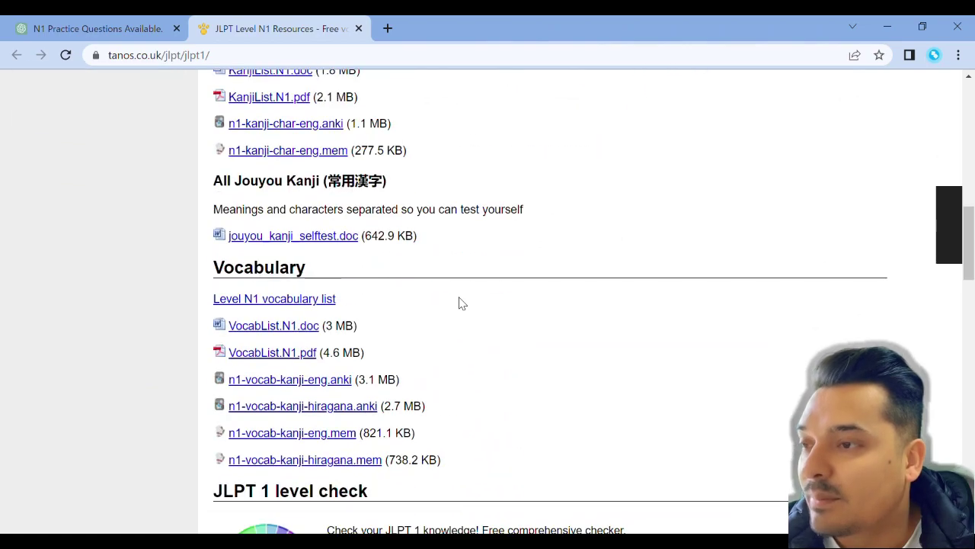
# Download GrammarList.N1.doc from the Grammar section and close the JLPT Level N1 Resources page.
pyautogui.scroll(12, 459, 305)
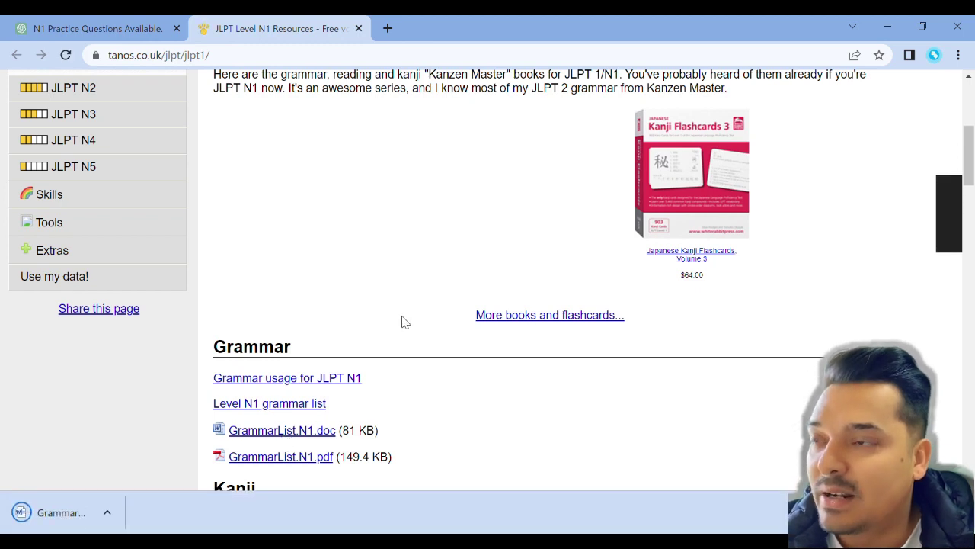
pyautogui.click(122, 518)
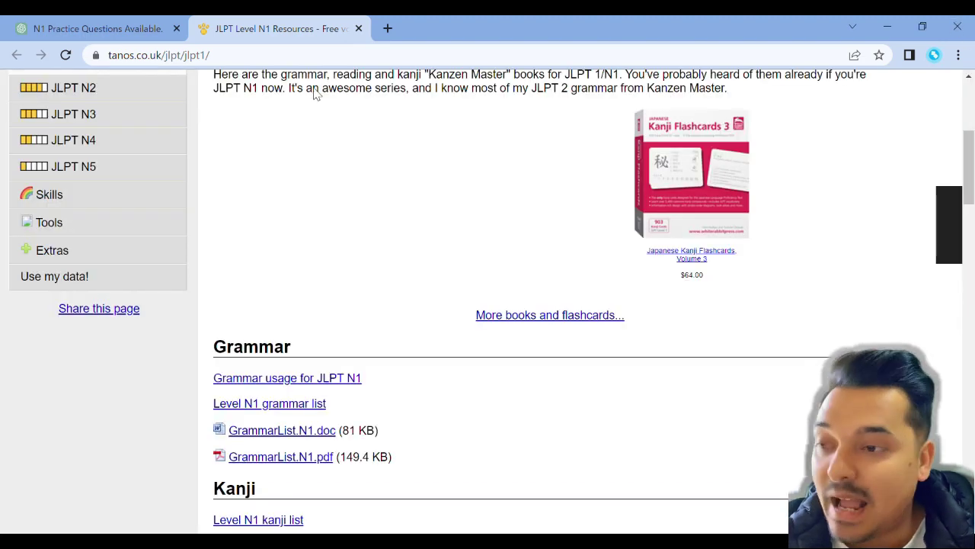
pyautogui.click(358, 28)
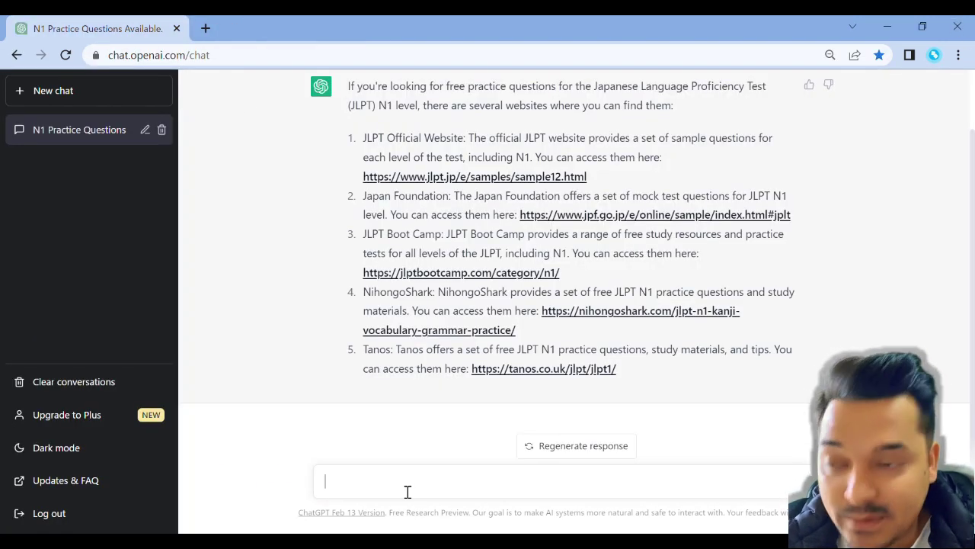
# Delete the N1 Practice Questions conversation.
pyautogui.click(162, 130)
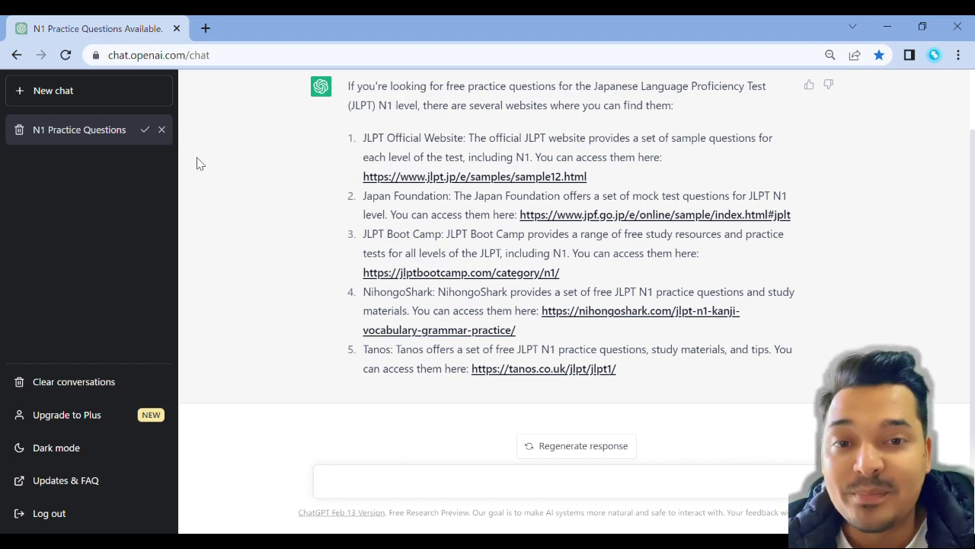
pyautogui.click(144, 129)
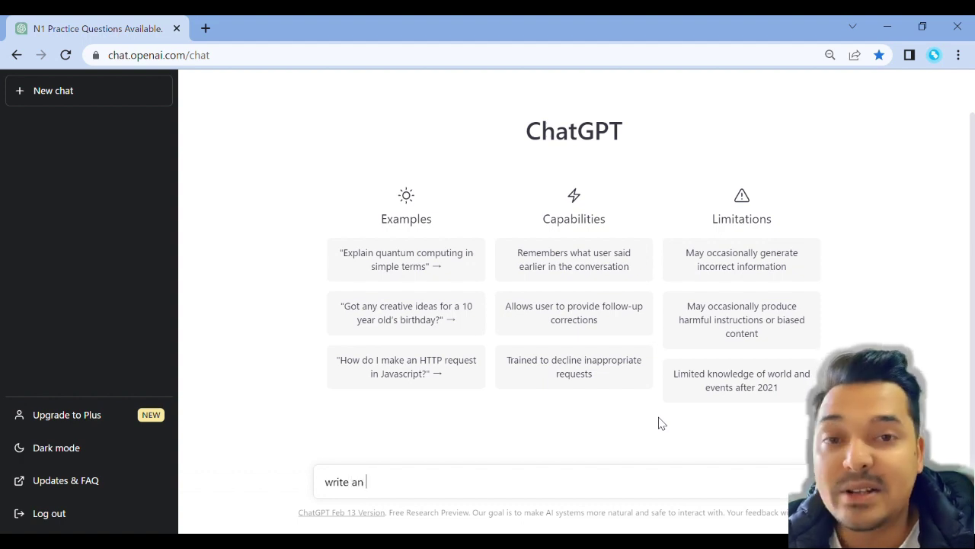
# Complete the prompt as "write an email to customer telling that the delivery will be late in apologizing manner".
pyautogui.write('mail t')
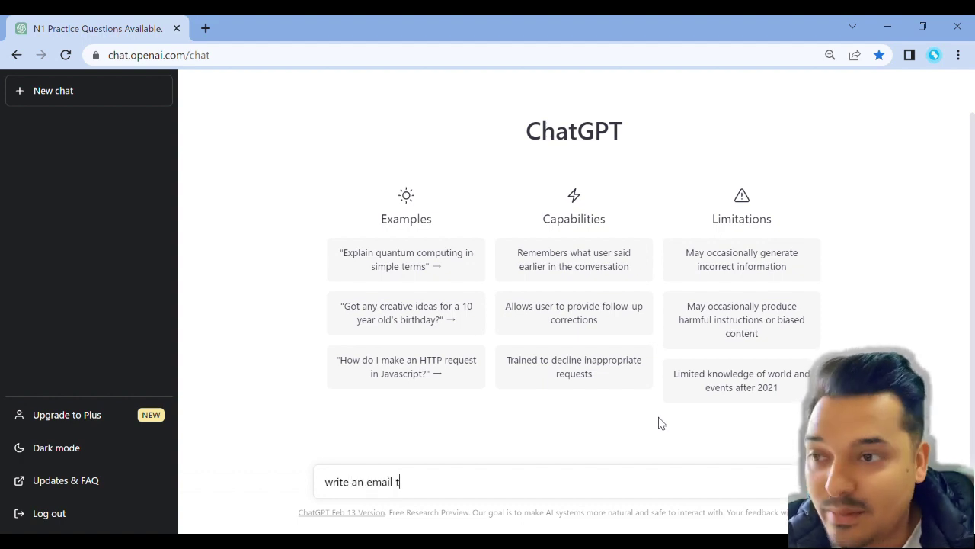
pyautogui.write('o customer')
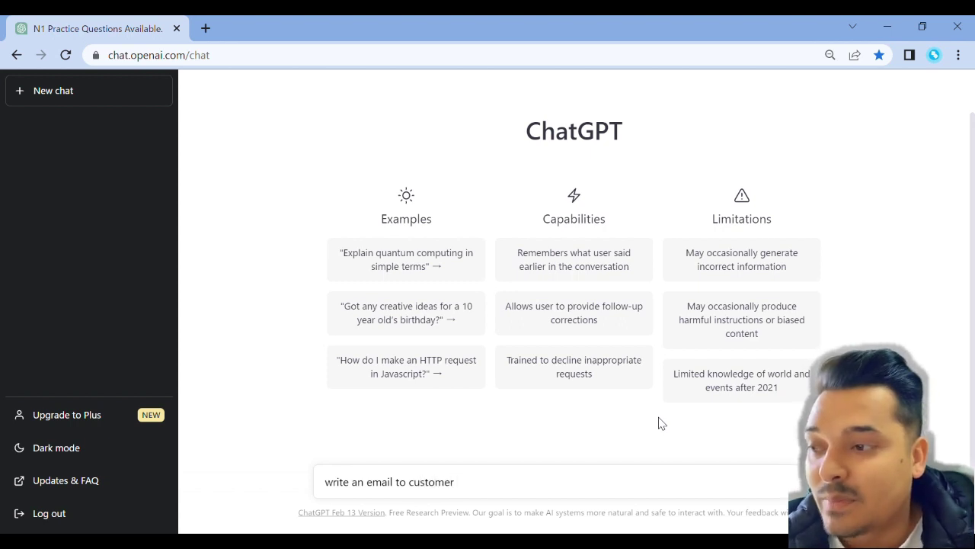
pyautogui.write(' telling thet')
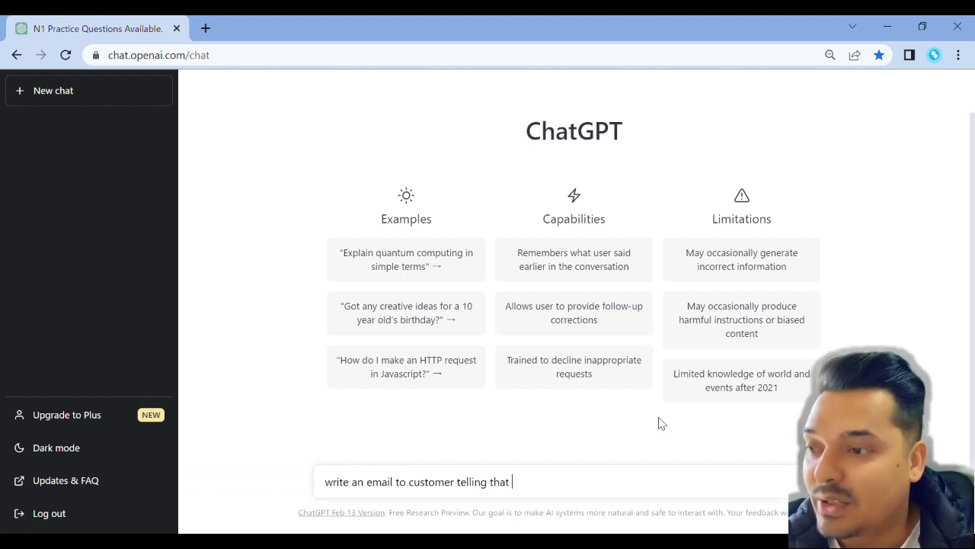
pyautogui.write('he deli')
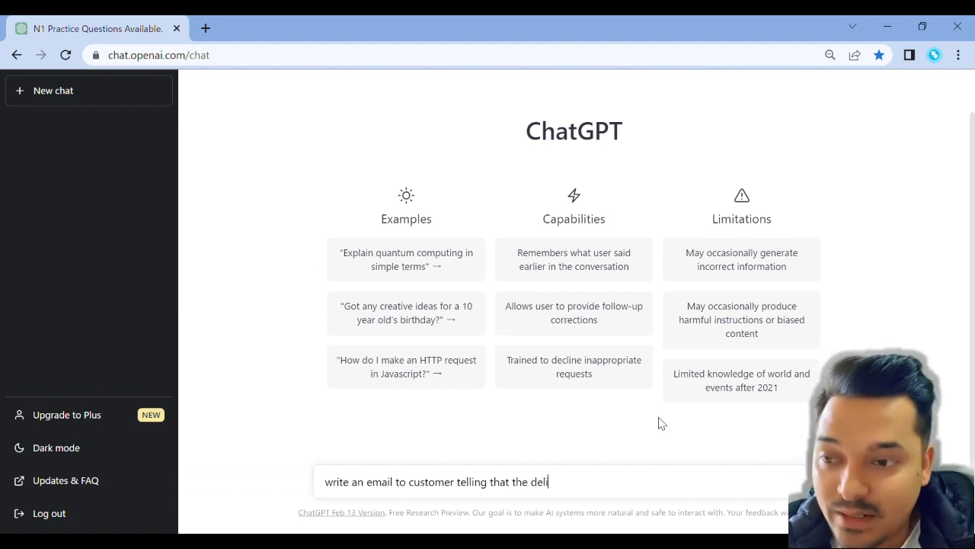
pyautogui.write('very will be late ')
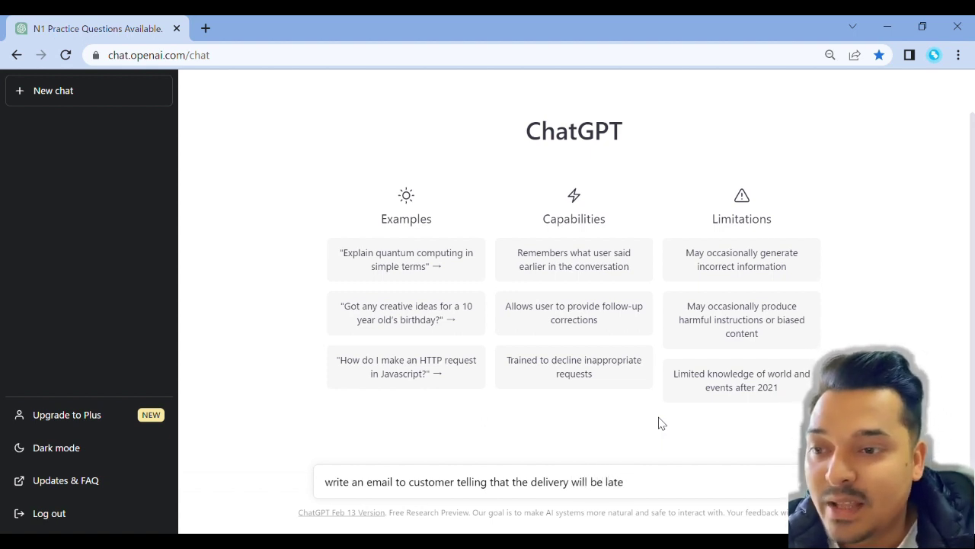
pyautogui.write('in')
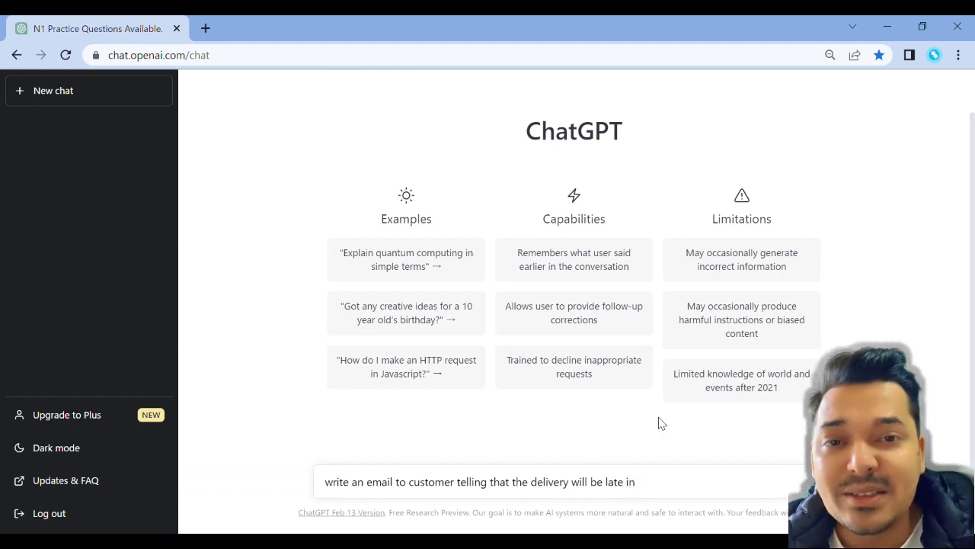
pyautogui.write('a polo')
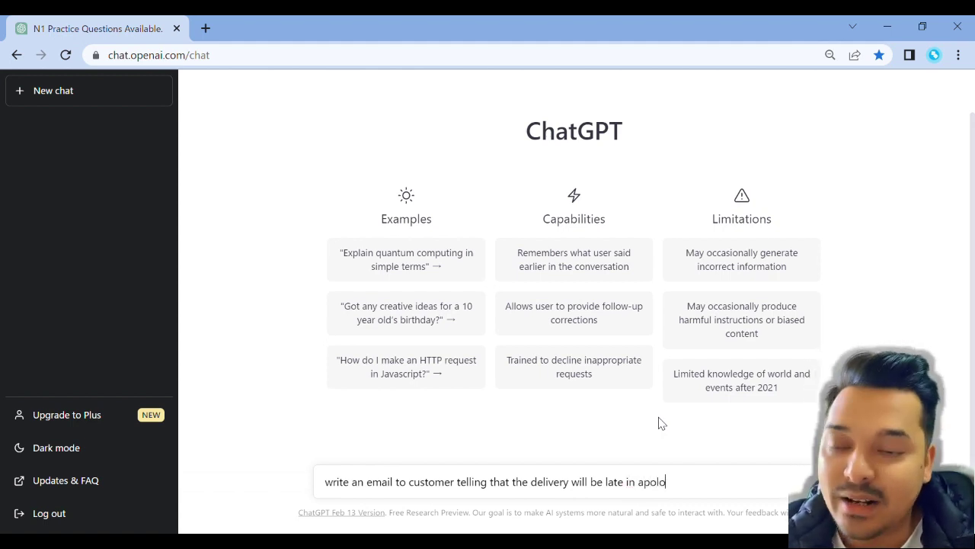
pyautogui.write('gizing')
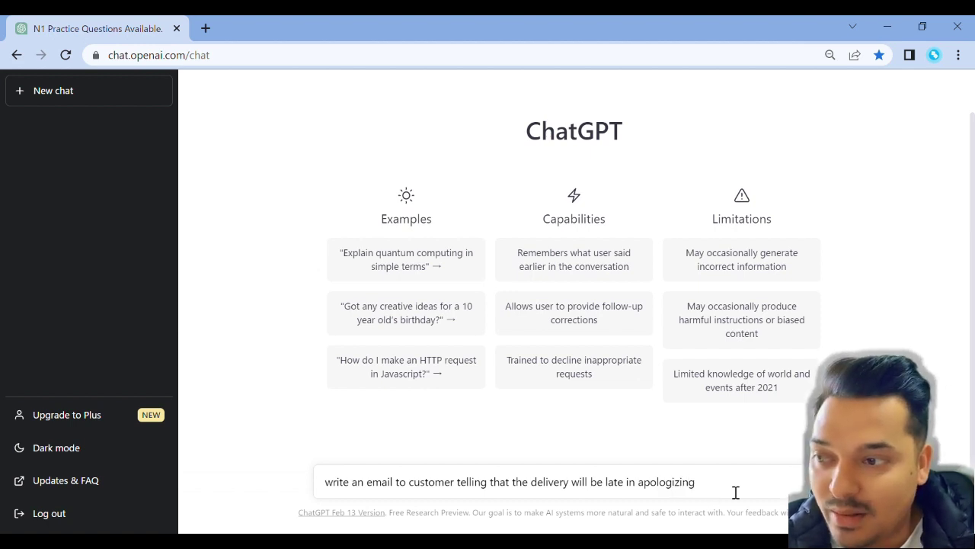
pyautogui.write(' manner')
# Insert "the" before customer and "an" before apologizing, add "in japanese" at the end, and send the prompt.
pyautogui.click(429, 483)
pyautogui.hotkey('ctrl', 'Left')
pyautogui.write('the')
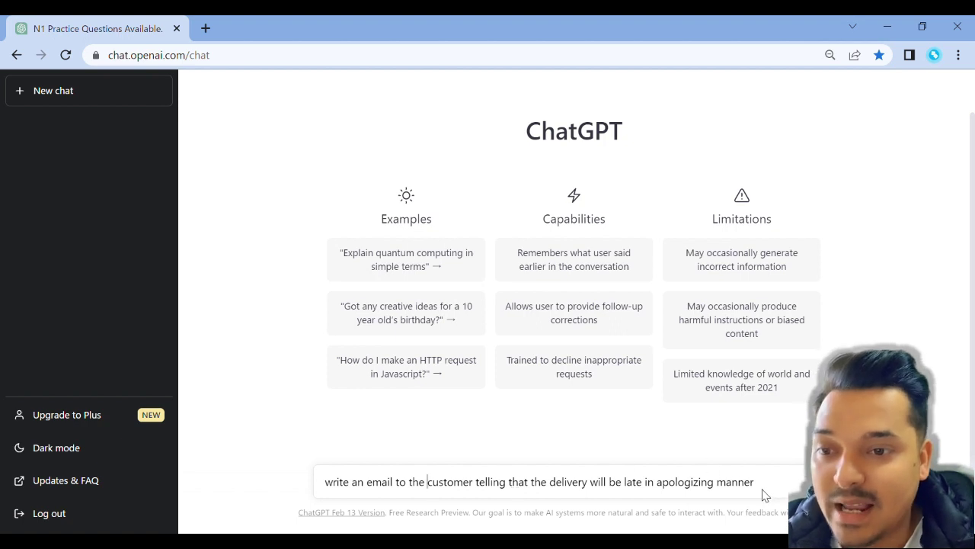
pyautogui.hotkey('ctrl', 'Left')
pyautogui.hotkey('shift', 'Home')
pyautogui.press('Right')
pyautogui.write('an')
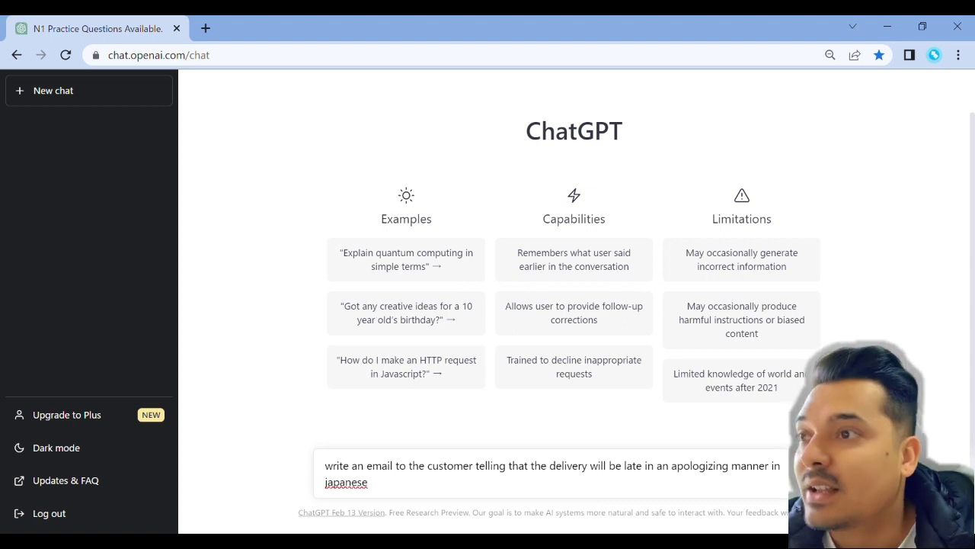
pyautogui.press('Return')
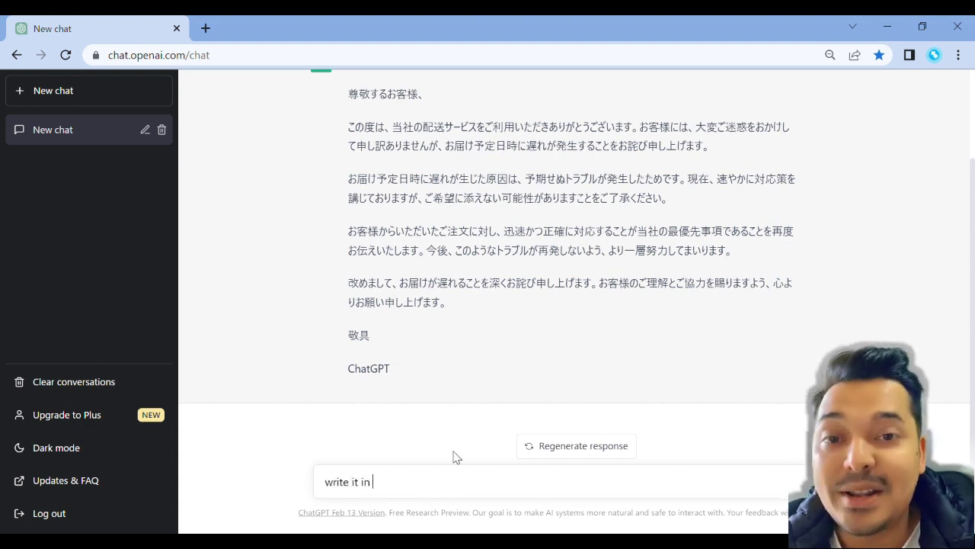
# Ask "write it in romaji" and look through the romaji version and the original Japanese email.
pyautogui.write('romaji')
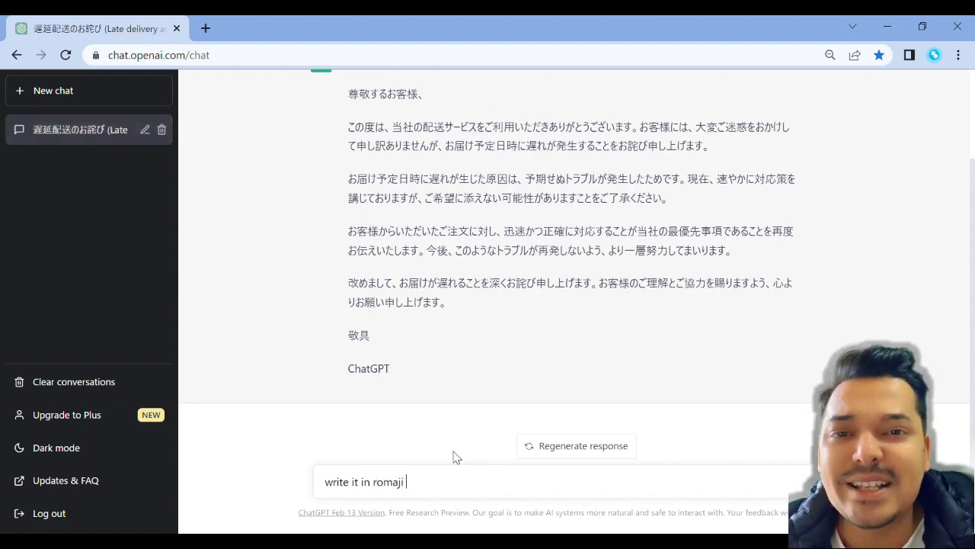
pyautogui.press('Return')
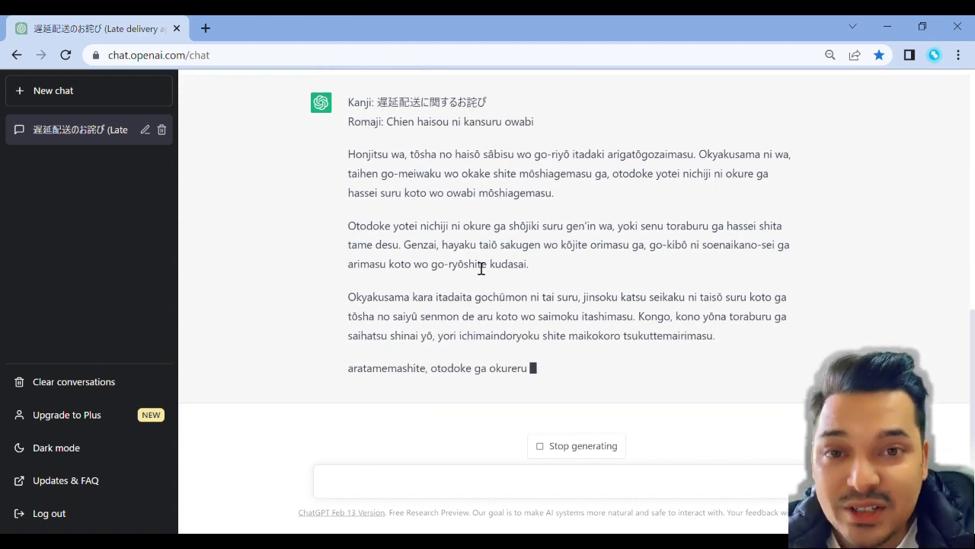
pyautogui.scroll(2, 481, 268)
pyautogui.scroll(-2, 450, 342)
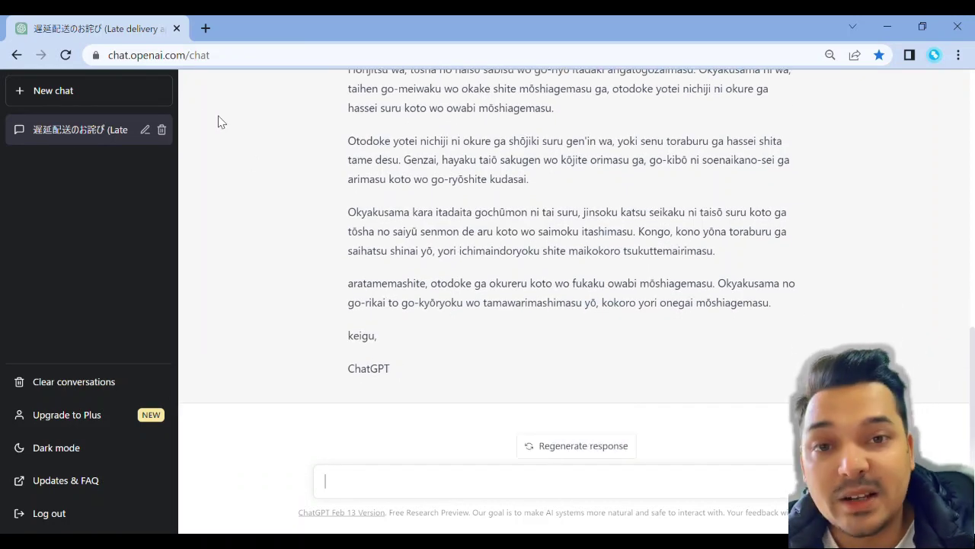
pyautogui.scroll(10, 533, 265)
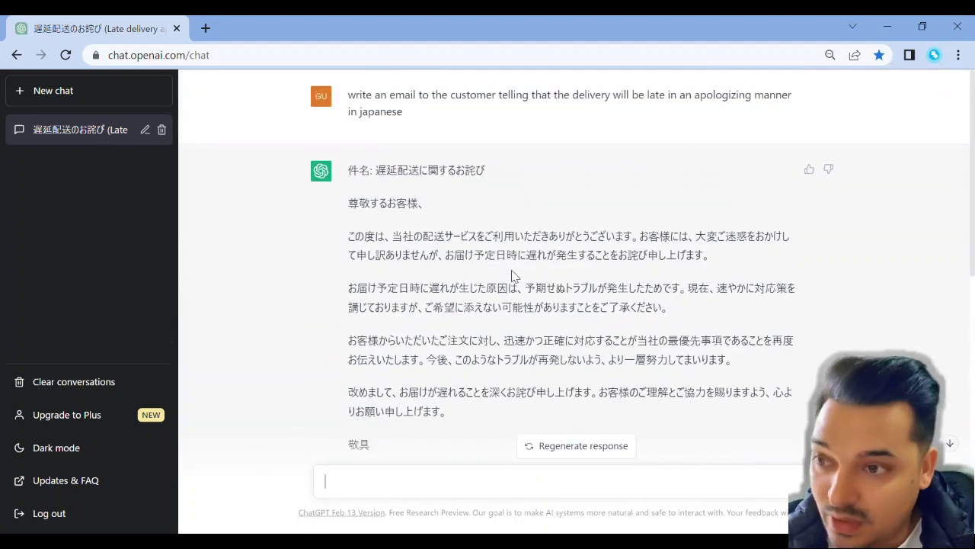
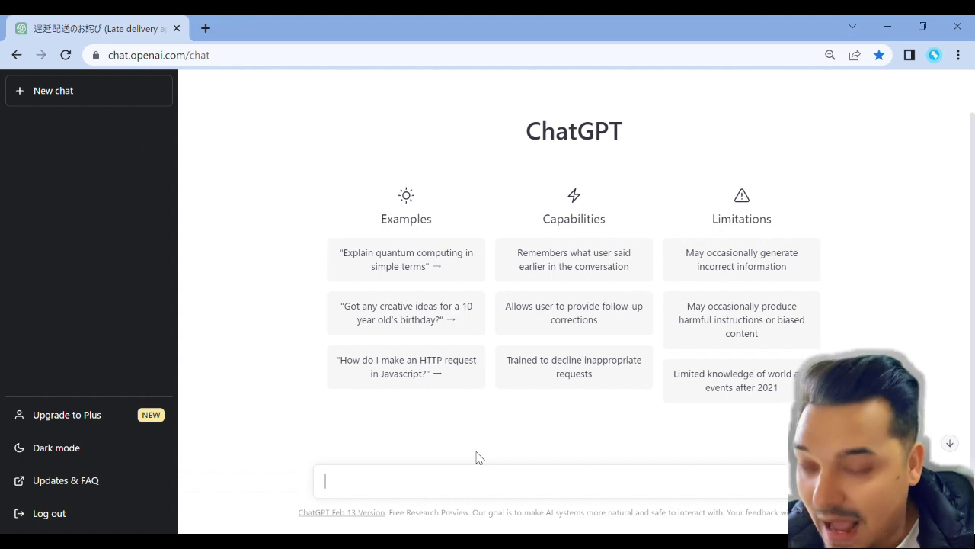
# Enter 私物覚えが早いです自己PRください。 in the empty chat and insert そのことを含めて before 自己PR.
pyautogui.write('私物覚えが早いです自己PRください。')
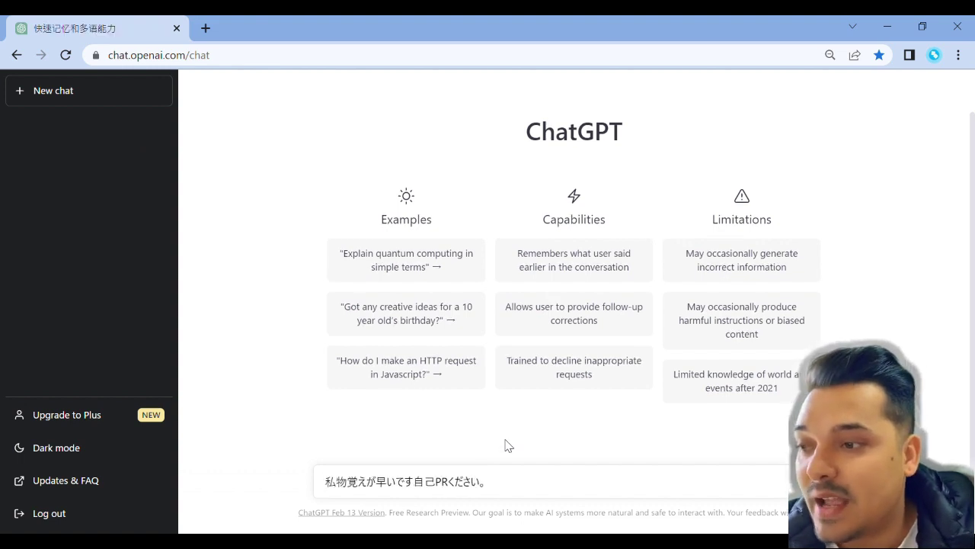
pyautogui.write('so')
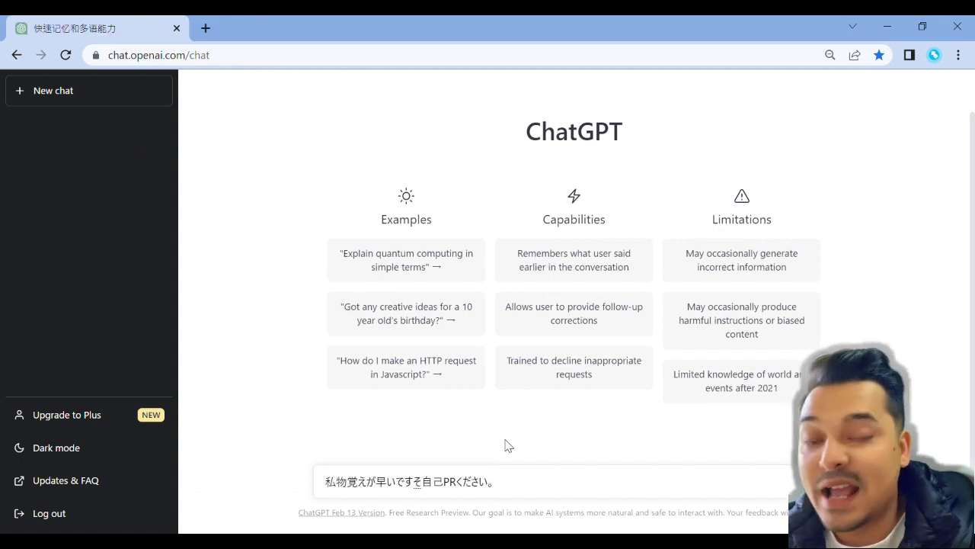
pyautogui.write('no')
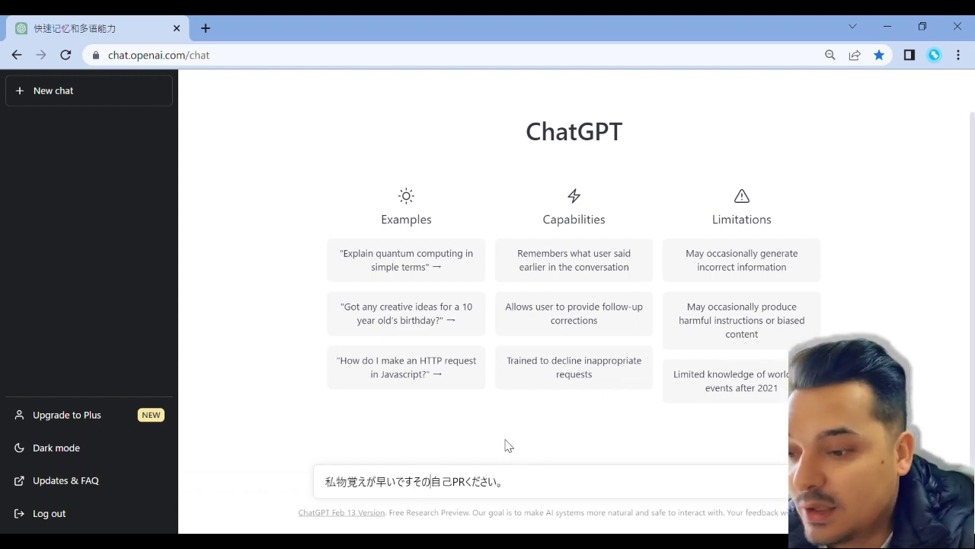
pyautogui.write('koto')
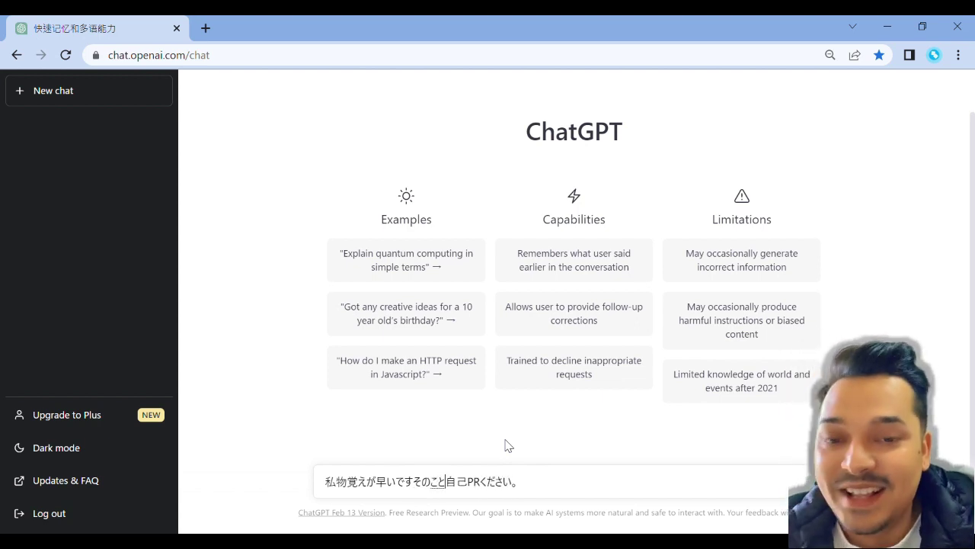
pyautogui.write('wofukume')
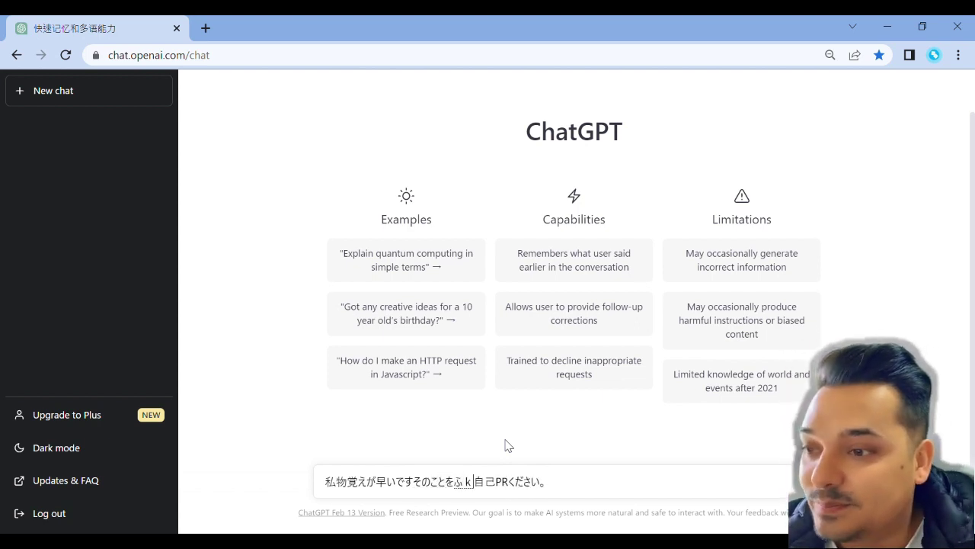
pyautogui.write('te')
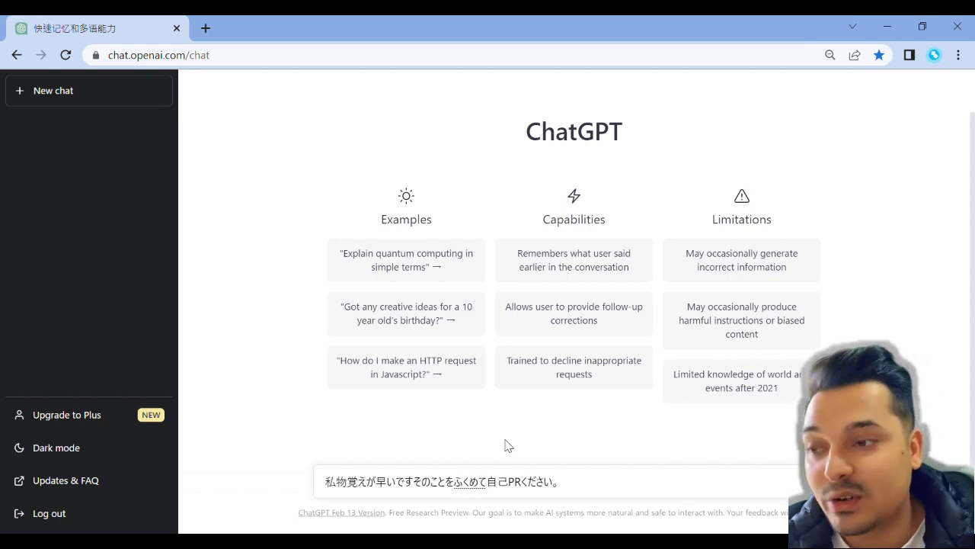
pyautogui.press('space')
pyautogui.press('Return')
# Insert ３分 before 自己PR and 書いて before ください, and send the prompt.
pyautogui.write('3')
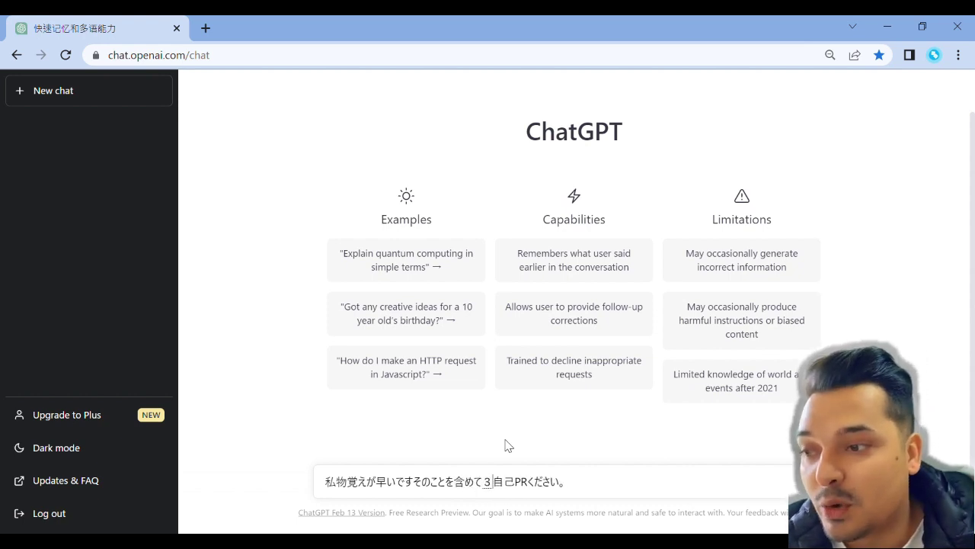
pyautogui.write('p')
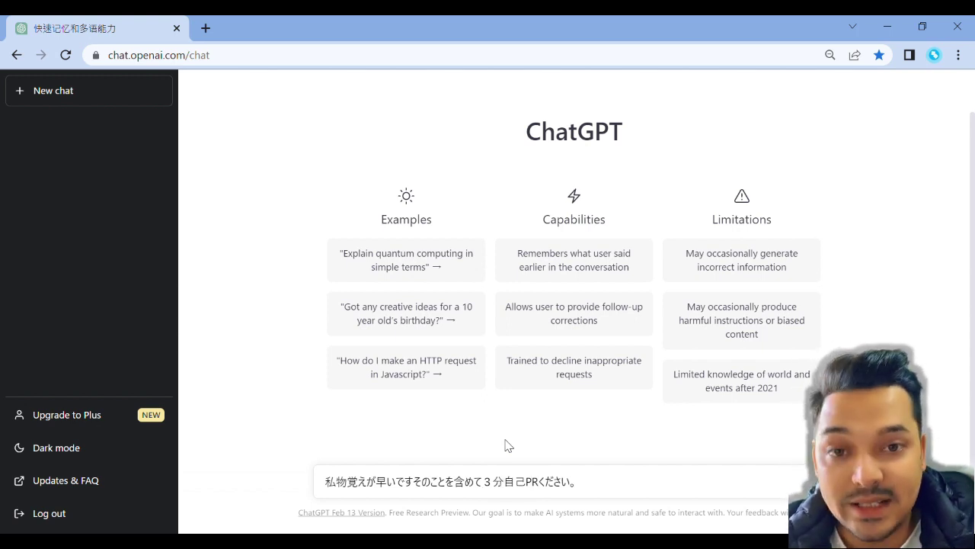
pyautogui.write('kaite')
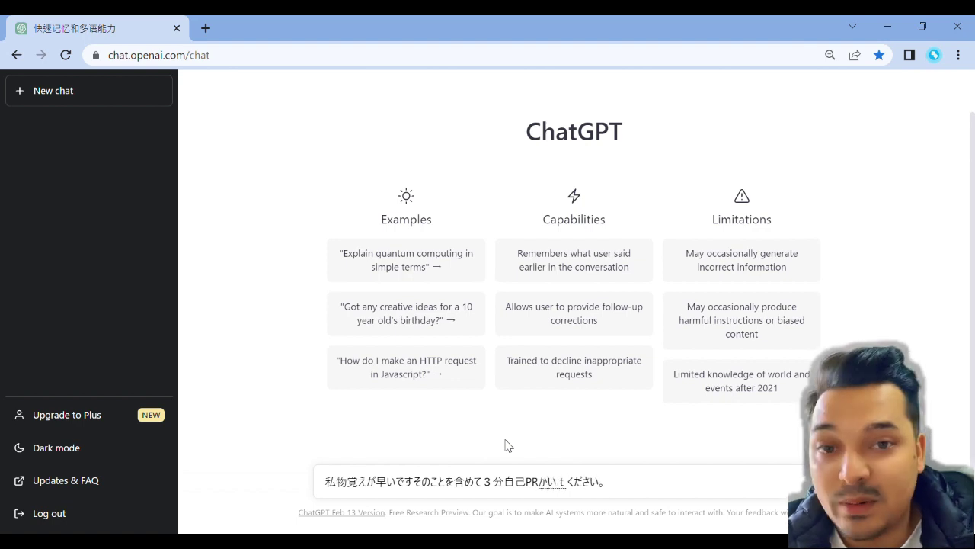
pyautogui.press('space')
pyautogui.press('Return')
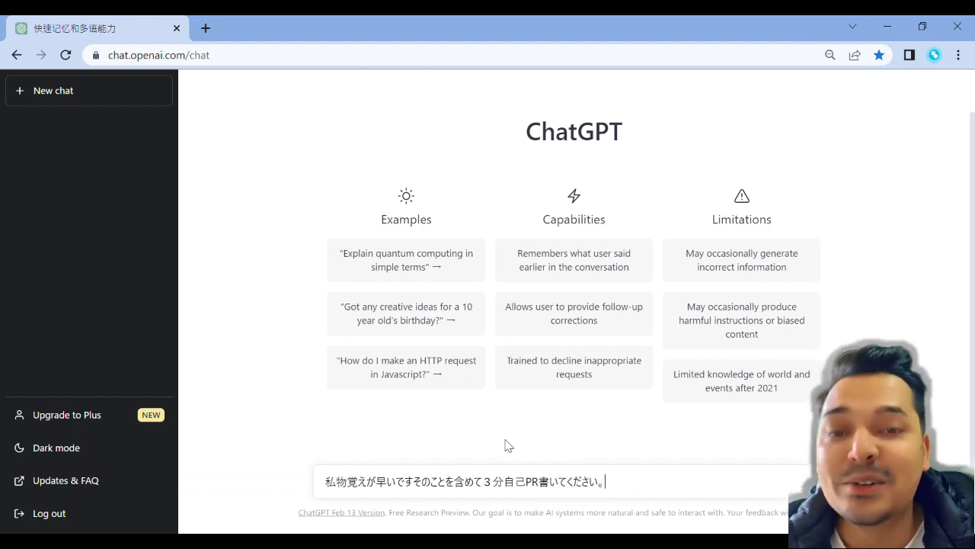
pyautogui.press('Return')
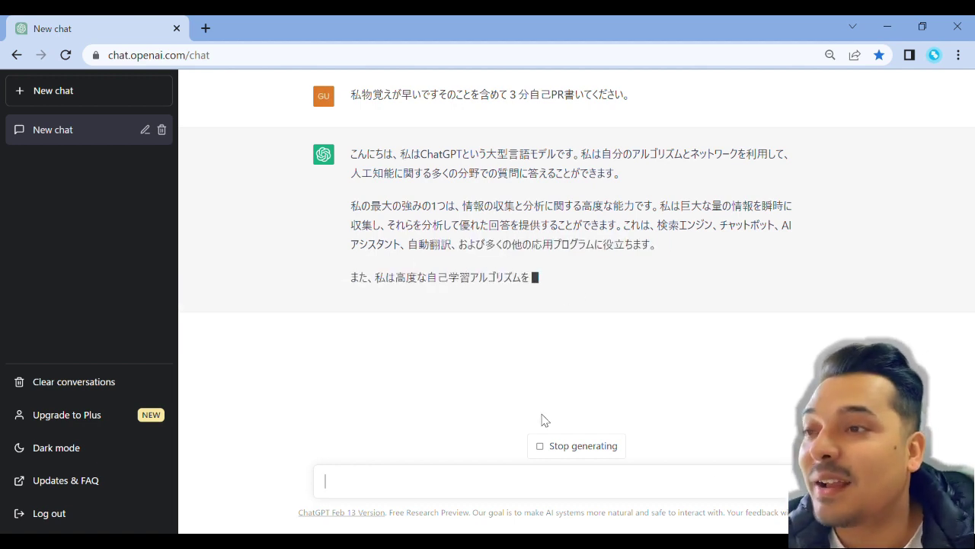
# Stop the reply being generated and copy the sent prompt 私物覚えが早いですそのことを含めて３分自己PR書いてください。.
pyautogui.click(577, 445)
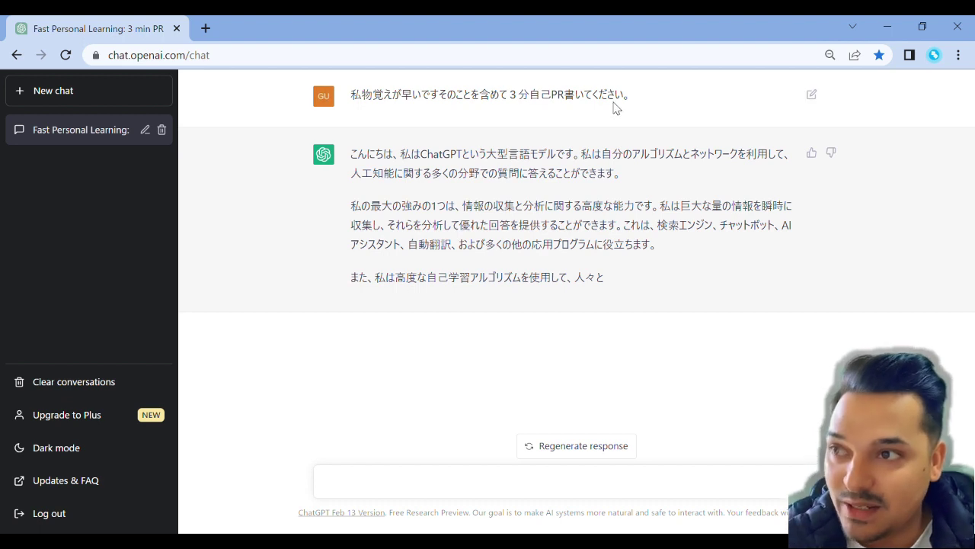
pyautogui.moveTo(616, 108); pyautogui.dragTo(573, 105)
pyautogui.moveTo(635, 100); pyautogui.dragTo(344, 108)
pyautogui.hotkey('ctrl', 'c')
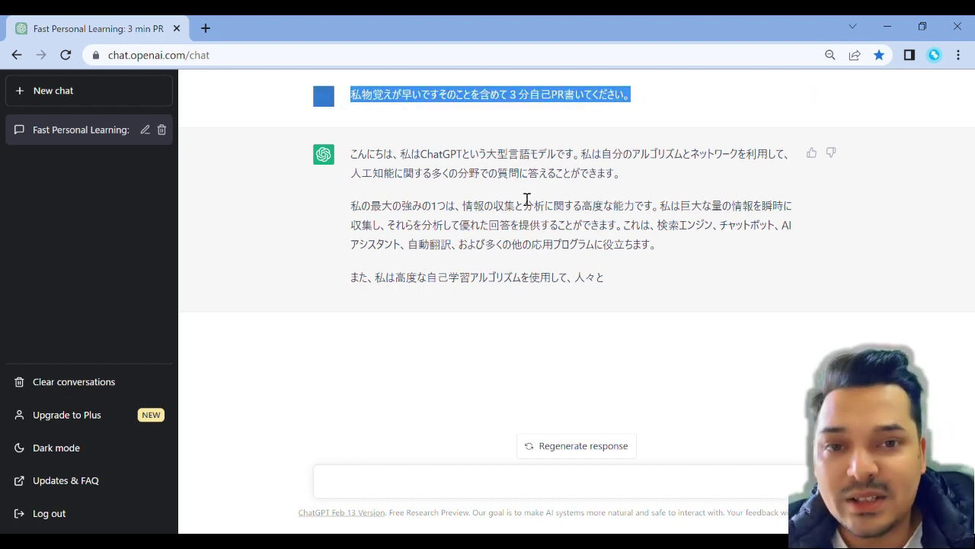
pyautogui.click(598, 365)
pyautogui.moveTo(634, 95); pyautogui.dragTo(364, 104)
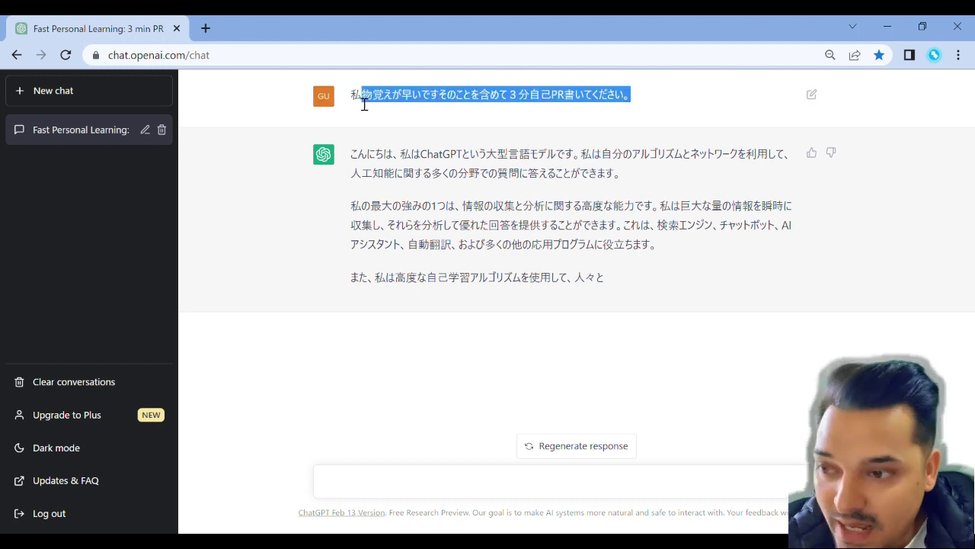
# Delete the Fast Personal Learning conversation and paste the copied prompt into the empty chat.
pyautogui.click(162, 129)
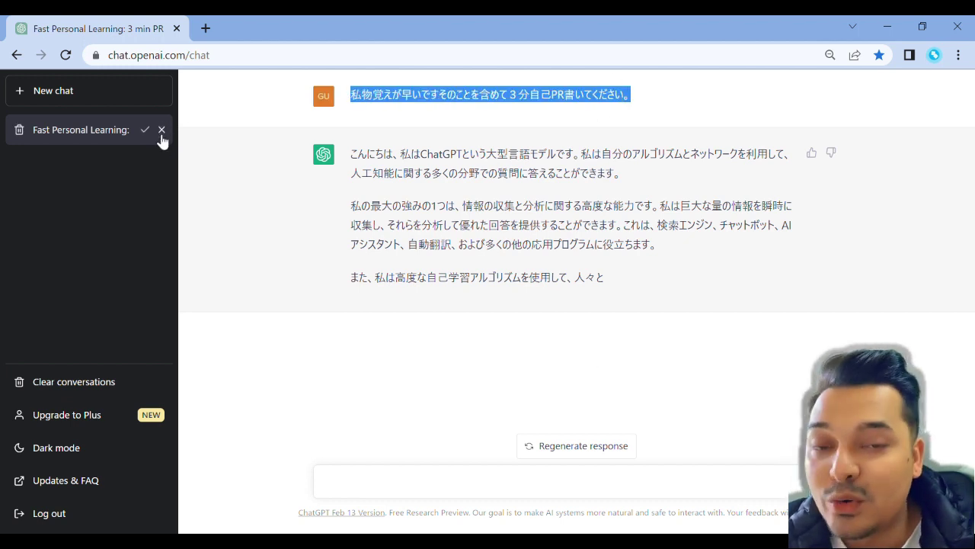
pyautogui.click(145, 130)
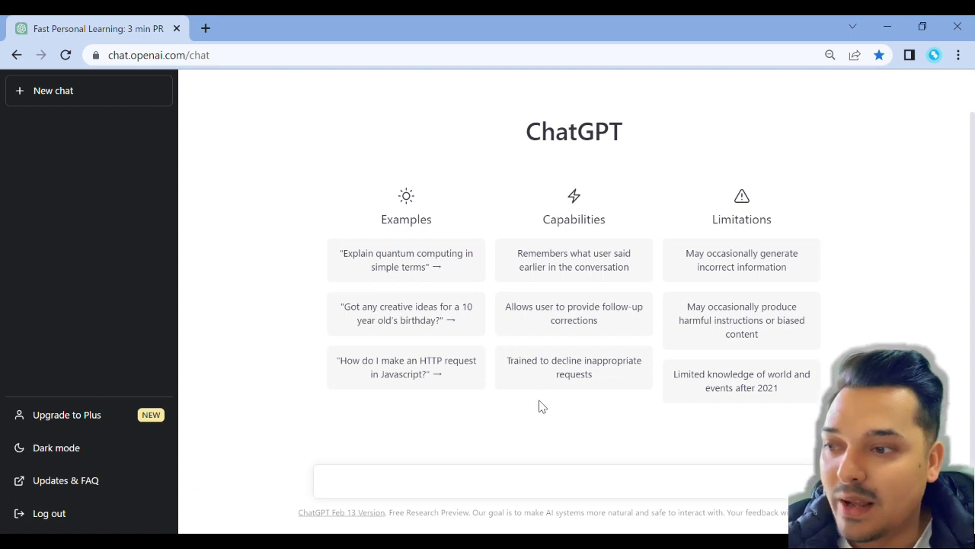
pyautogui.hotkey('ctrl', 'v')
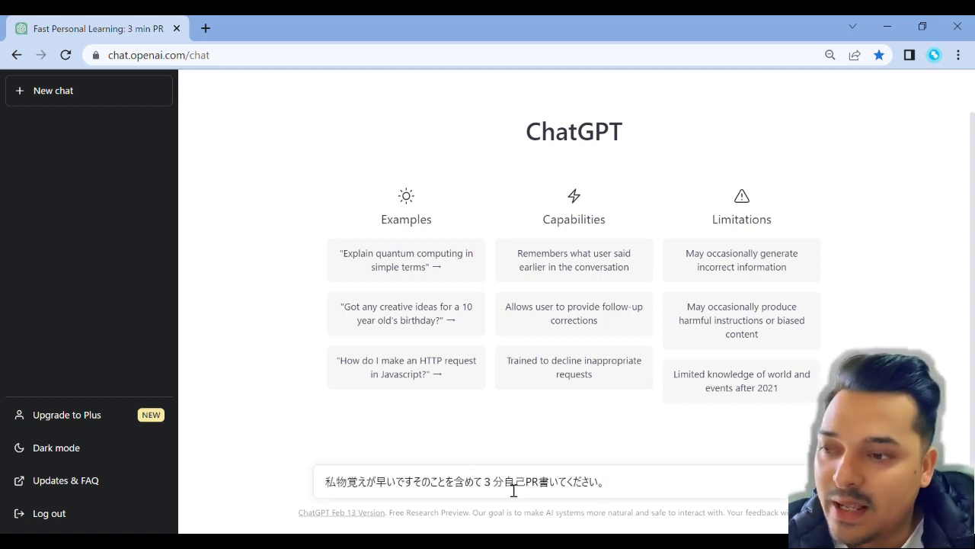
# Cut the pasted prompt down to 自己PR, complete it as 自己PRの例ください。 and send it.
pyautogui.moveTo(509, 488); pyautogui.dragTo(219, 465)
pyautogui.press('BackSpace')
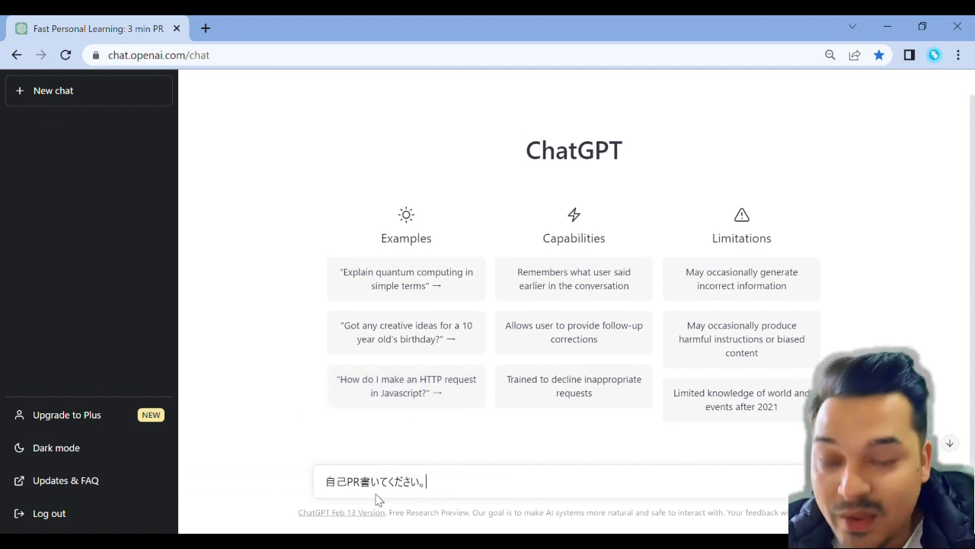
pyautogui.moveTo(371, 491); pyautogui.dragTo(438, 492)
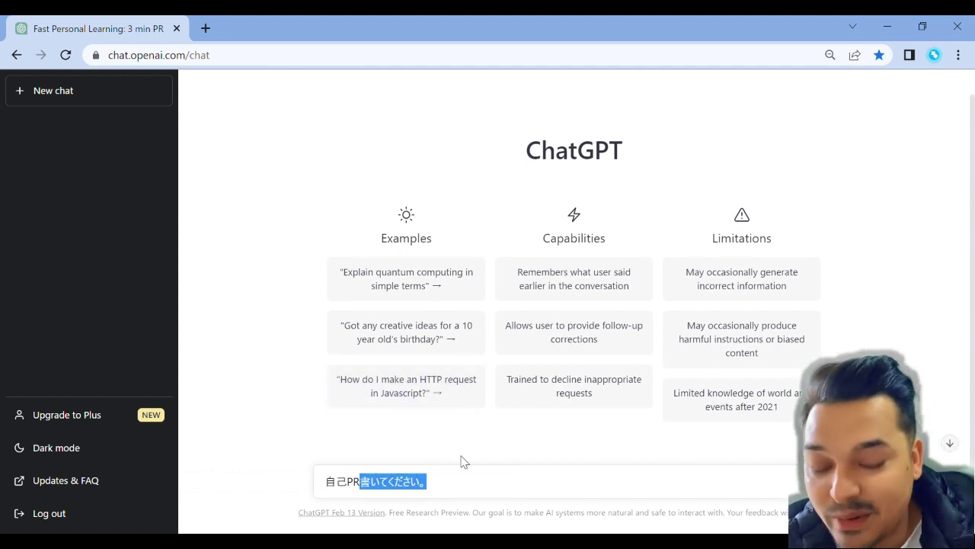
pyautogui.press('BackSpace')
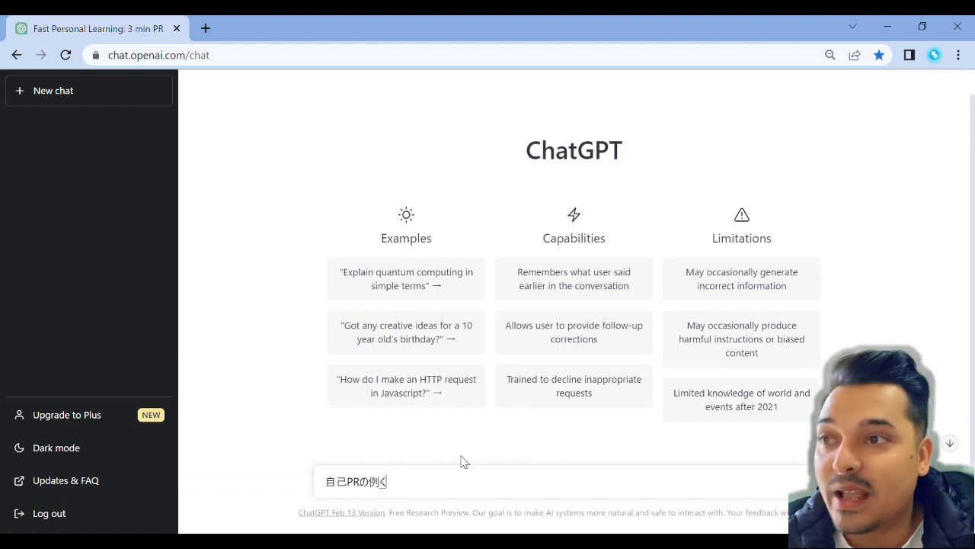
pyautogui.write('の例くだ')
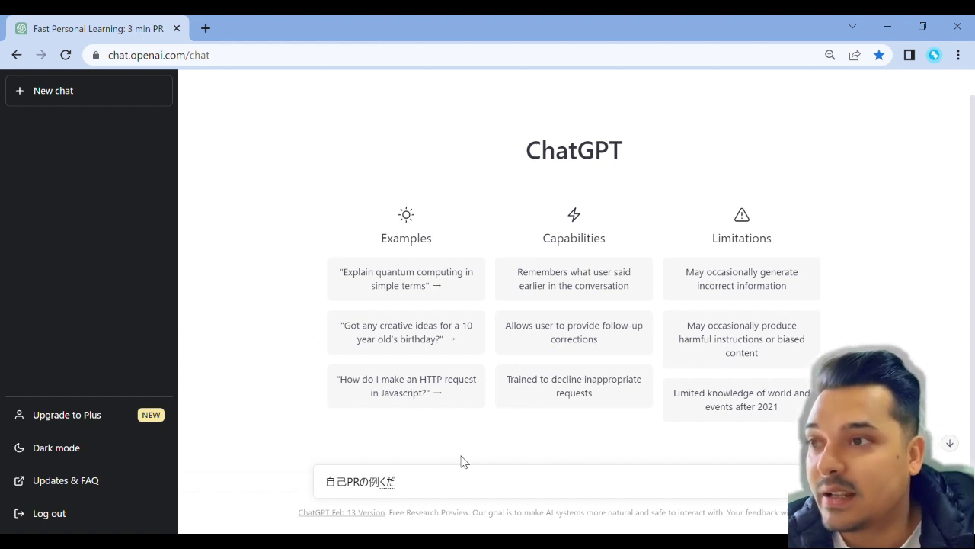
pyautogui.write('さい。')
pyautogui.press('Return')
pyautogui.press('Return')
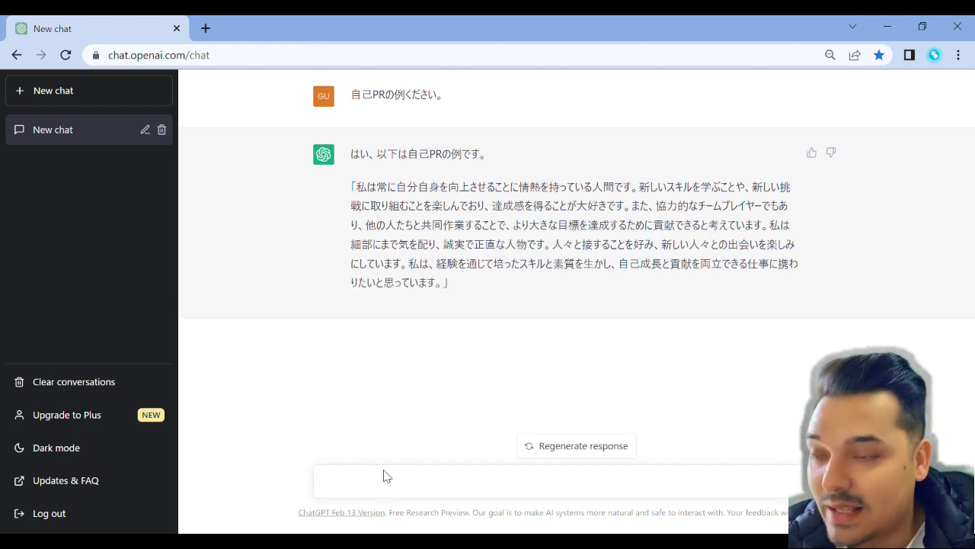
# Ask for the self-PR example in Latin script by sending the follow-up prompt write it in romaji.
pyautogui.press('BackSpace')
pyautogui.press('BackSpace')
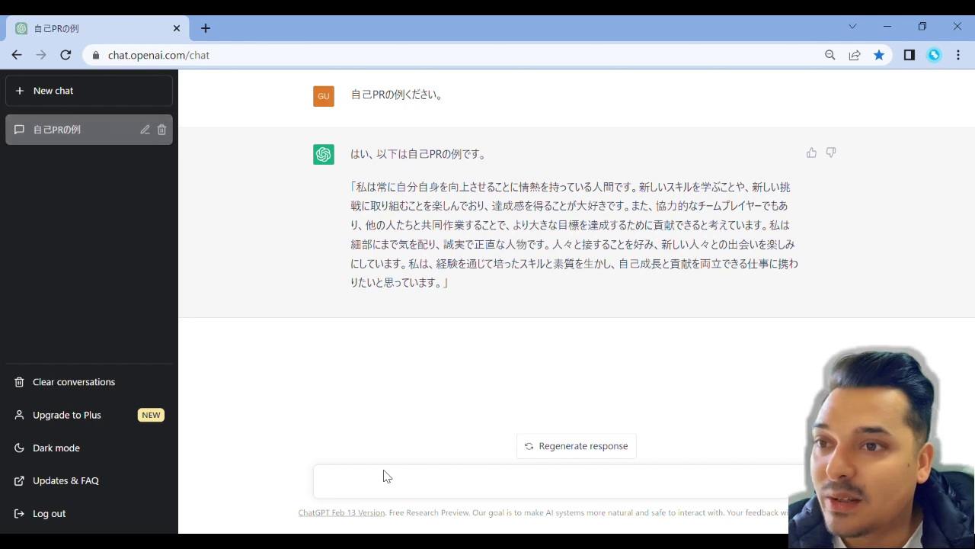
pyautogui.write('write it in romaji')
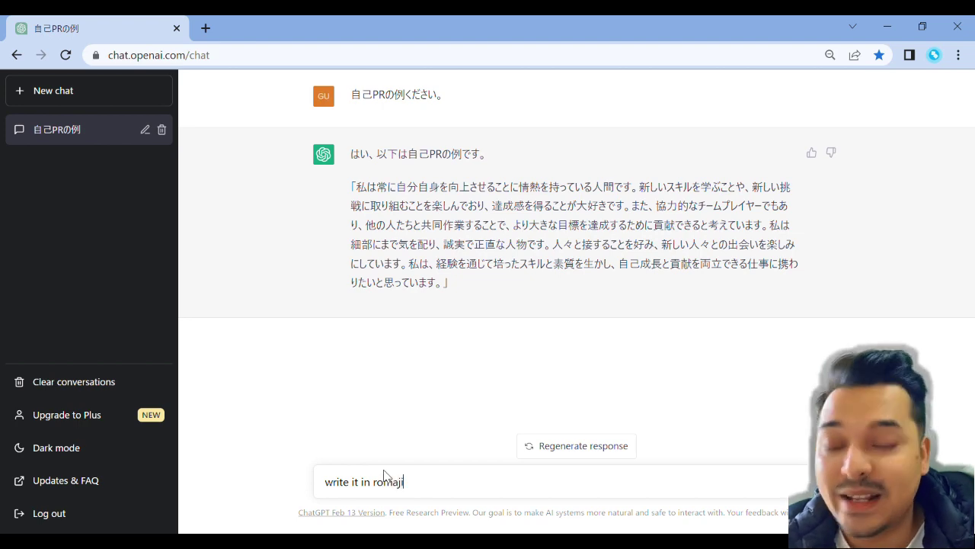
pyautogui.press('Return')
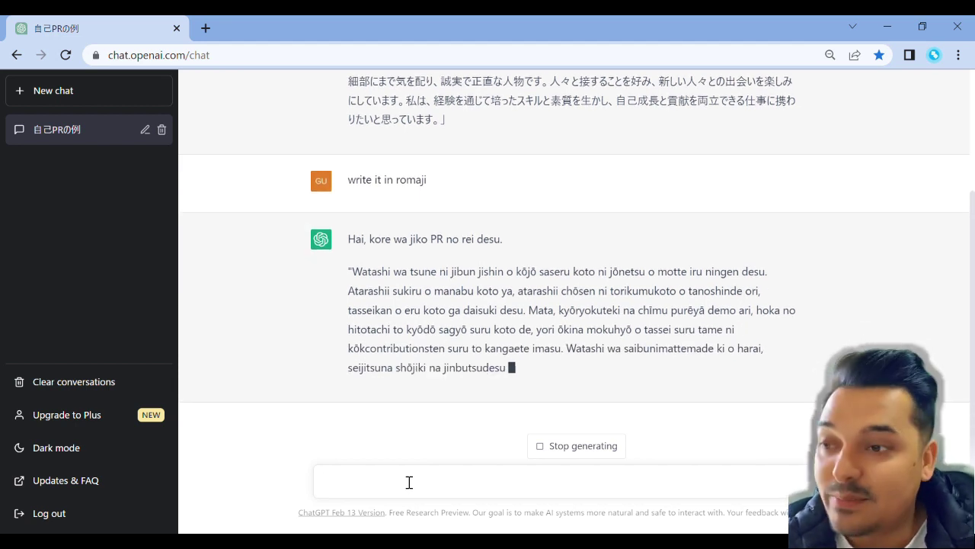
# Send the follow-up prompt write in english and review the Japanese, romaji and English versions of the self-PR.
pyautogui.write('write ')
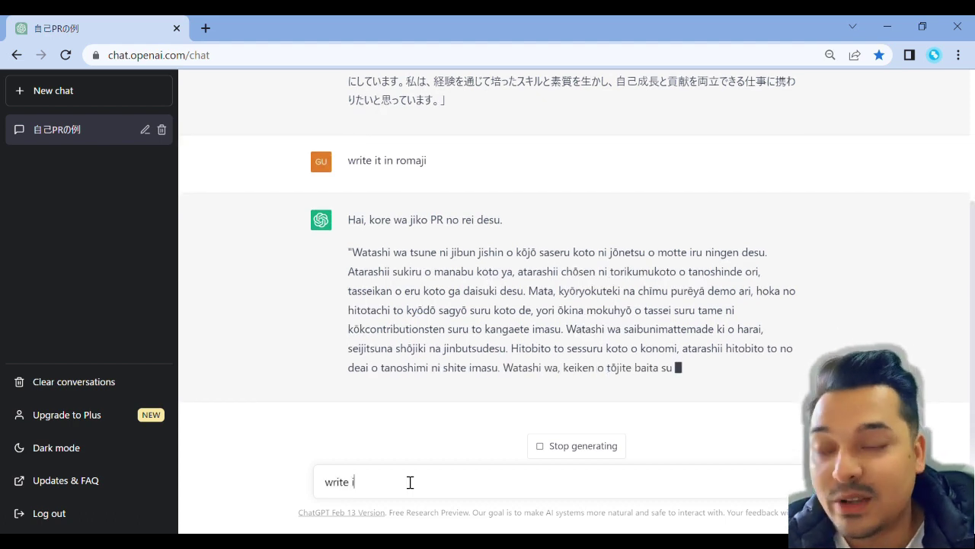
pyautogui.write('in english')
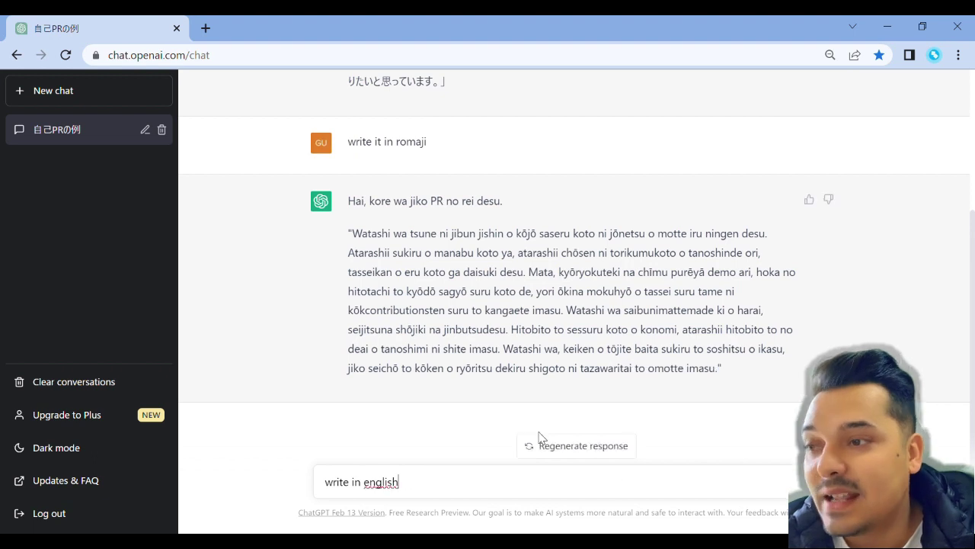
pyautogui.press('Return')
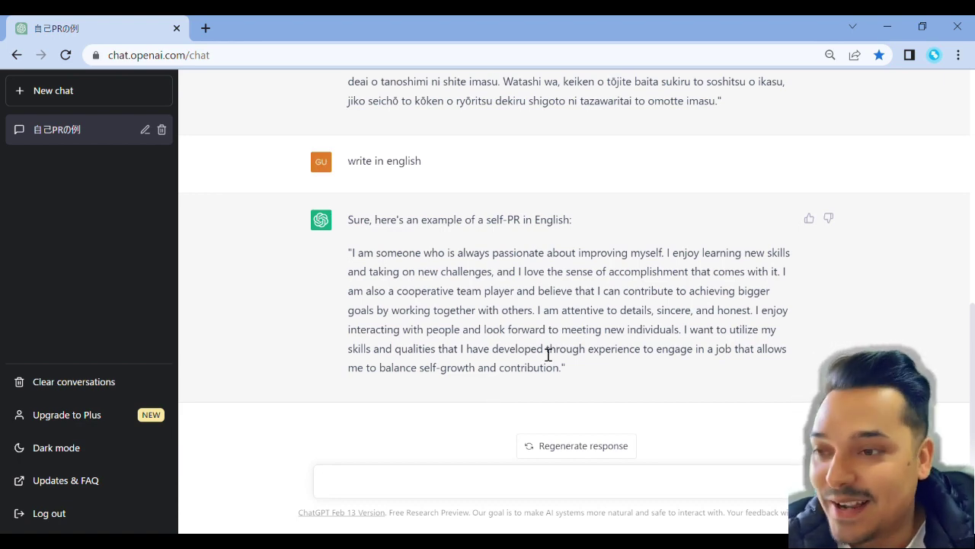
pyautogui.scroll(2, 531, 351)
pyautogui.scroll(6, 531, 351)
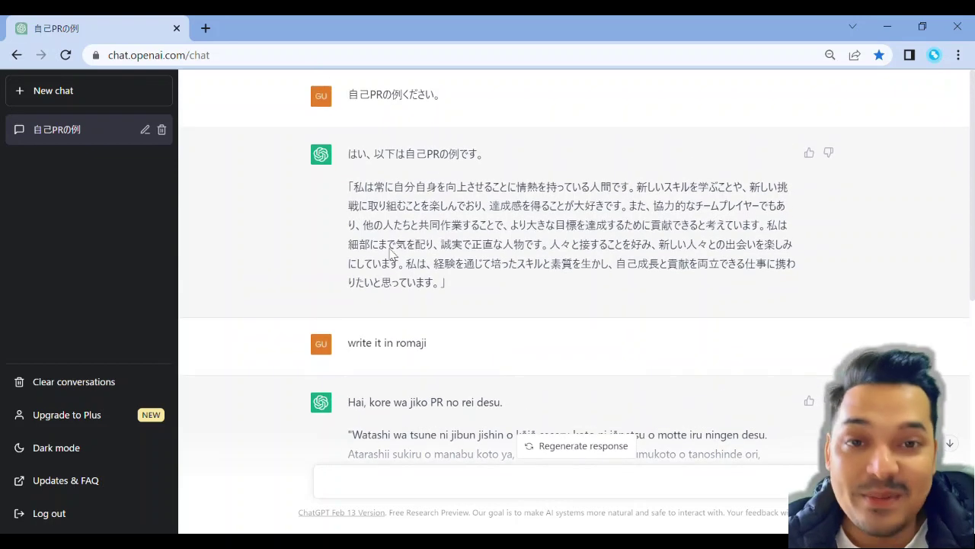
pyautogui.scroll(-6, 517, 280)
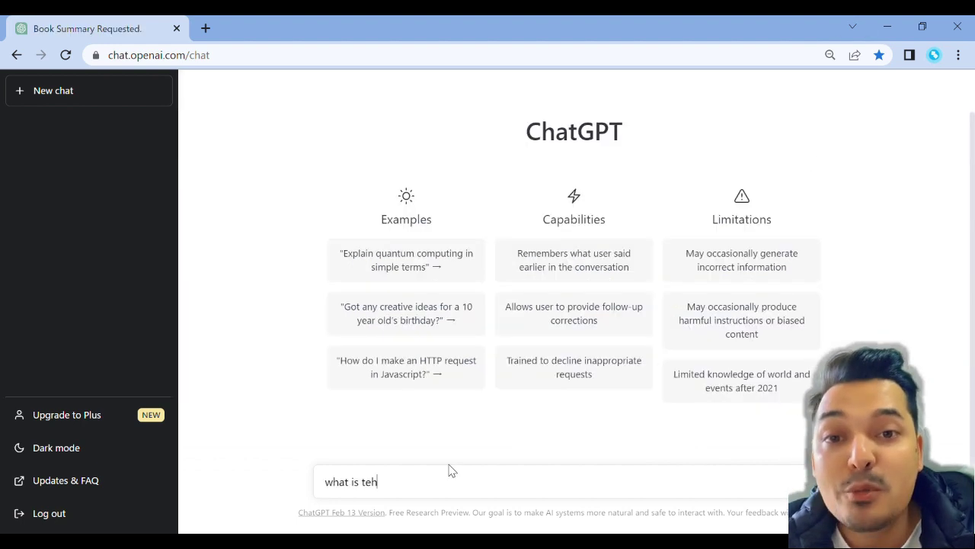
# Send the prompt what are the main points of the book think and grow rich by nepolian hill, and review the reply.
pyautogui.press('BackSpace')
pyautogui.press('BackSpace')
pyautogui.press('BackSpace')
pyautogui.write('he m')
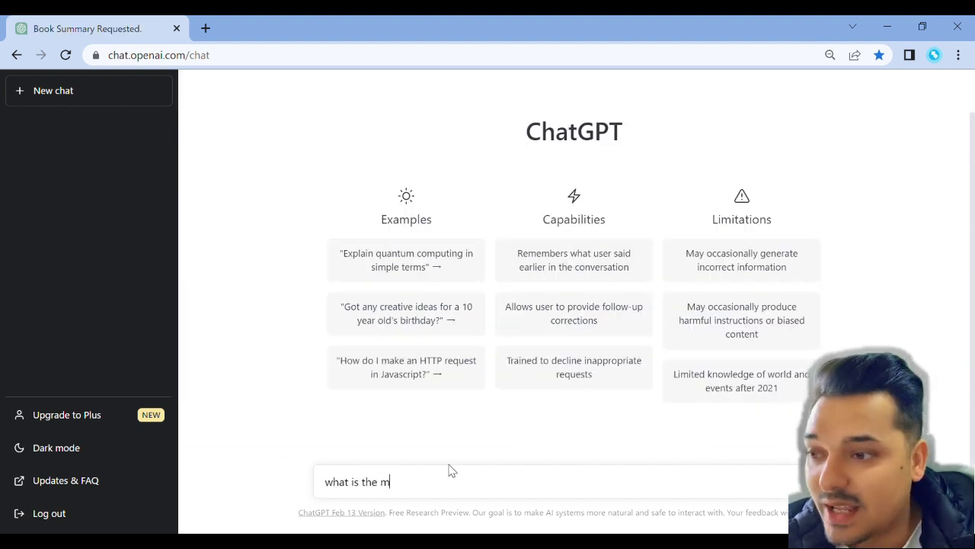
pyautogui.write('ain poin')
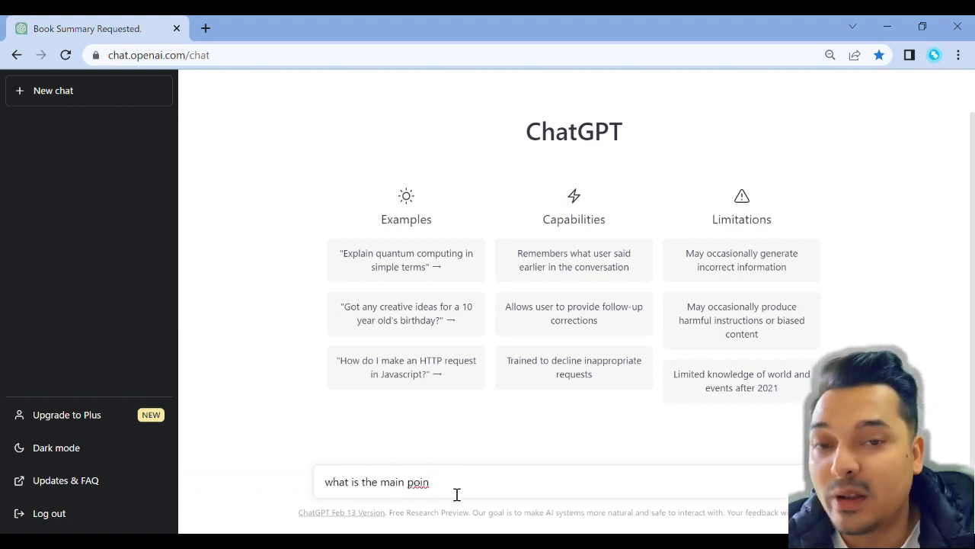
pyautogui.moveTo(457, 494); pyautogui.dragTo(313, 481)
pyautogui.write('w rich by nepolian hill')
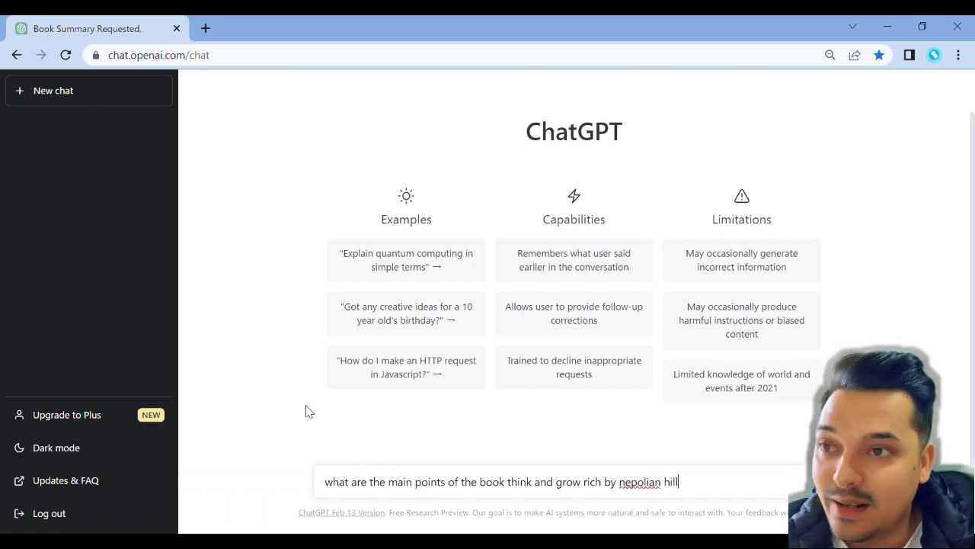
pyautogui.press('Return')
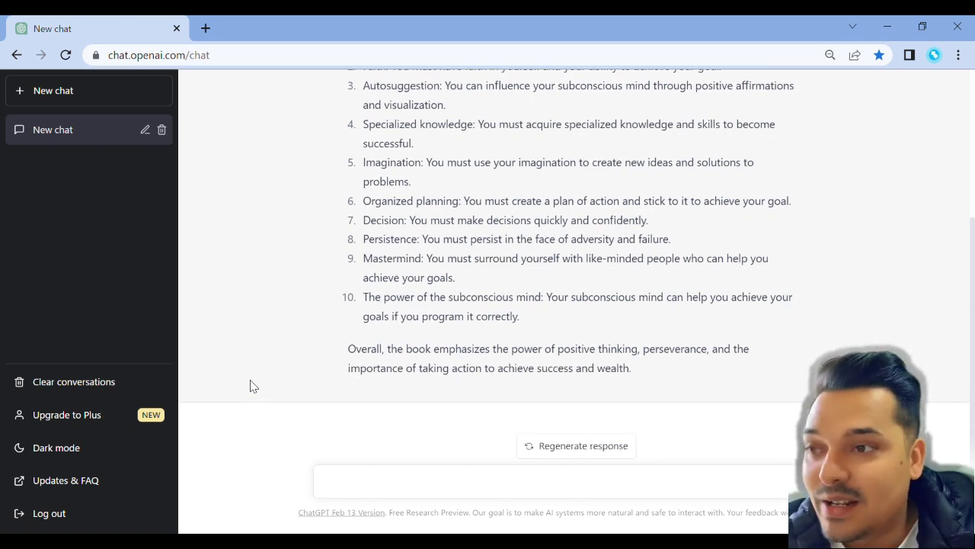
pyautogui.scroll(2, 294, 382)
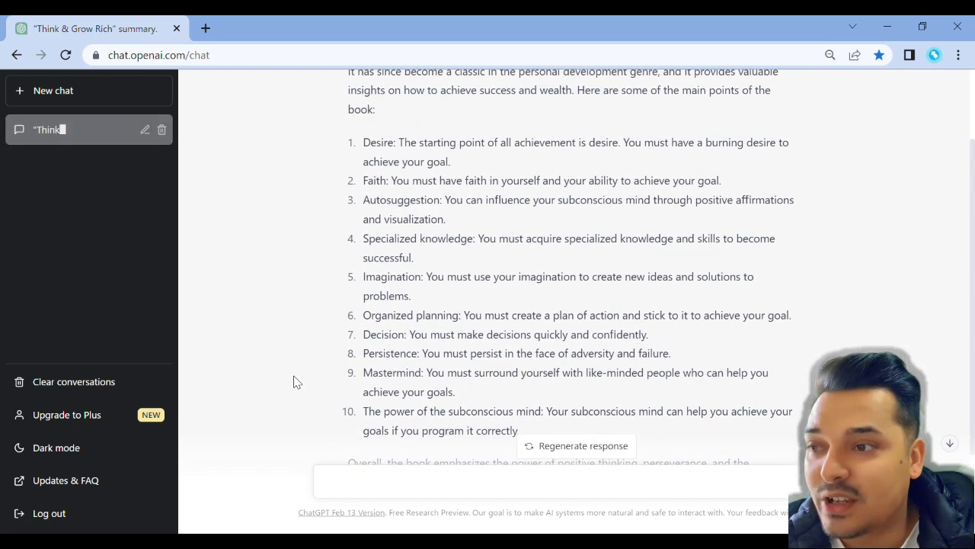
pyautogui.scroll(-1, 297, 383)
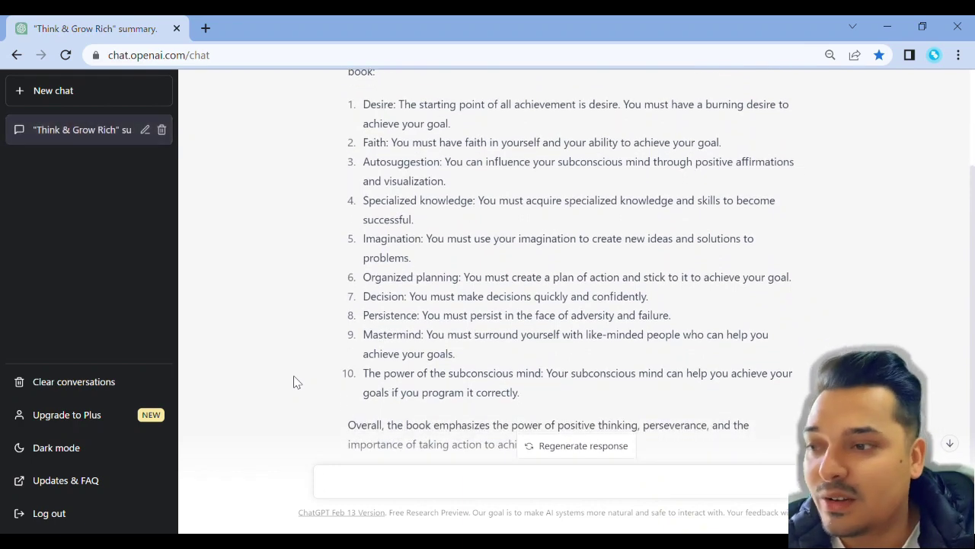
pyautogui.scroll(-1, 444, 211)
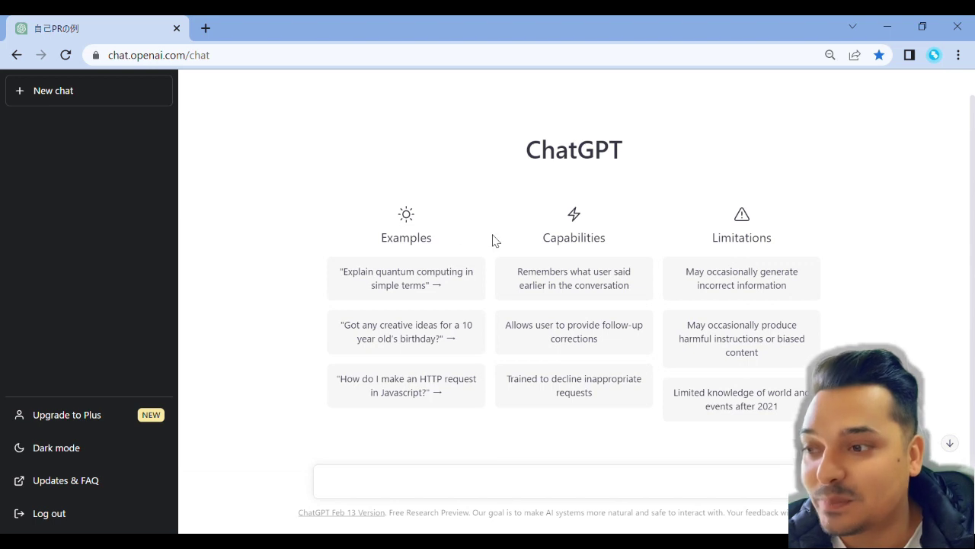
# Send the prompt writ thesis on impact of culture in international business in the empty chat, and review the reply from its title.
pyautogui.click(426, 495)
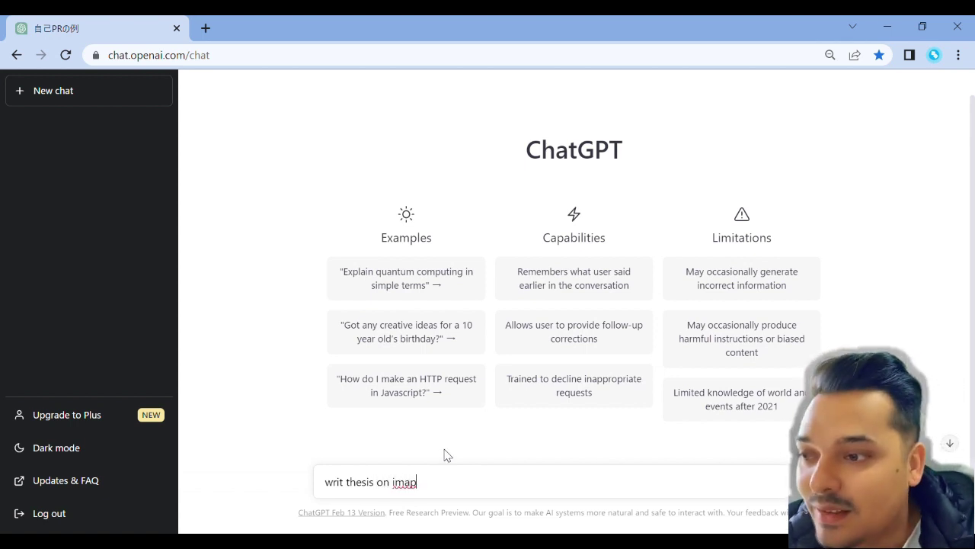
pyautogui.press('BackSpace')
pyautogui.press('BackSpace')
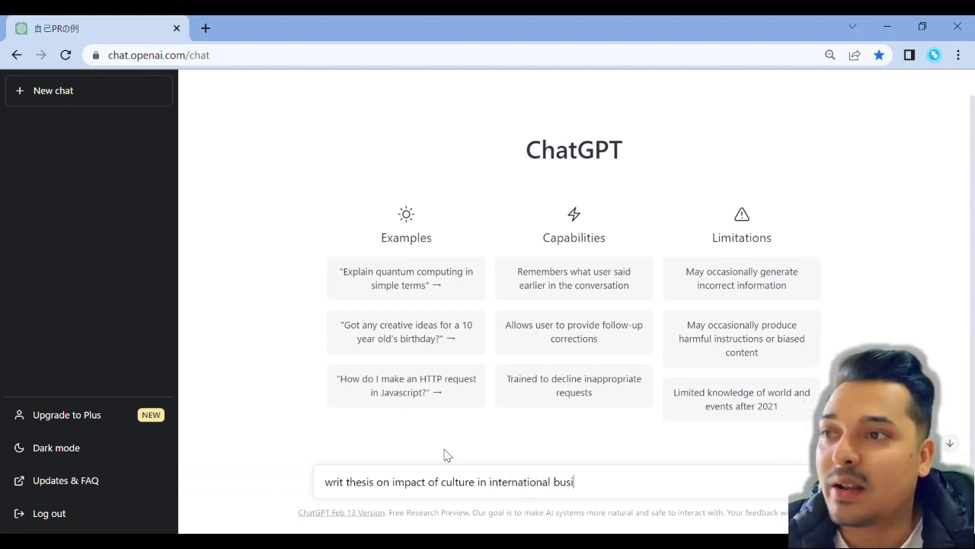
pyautogui.press('Return')
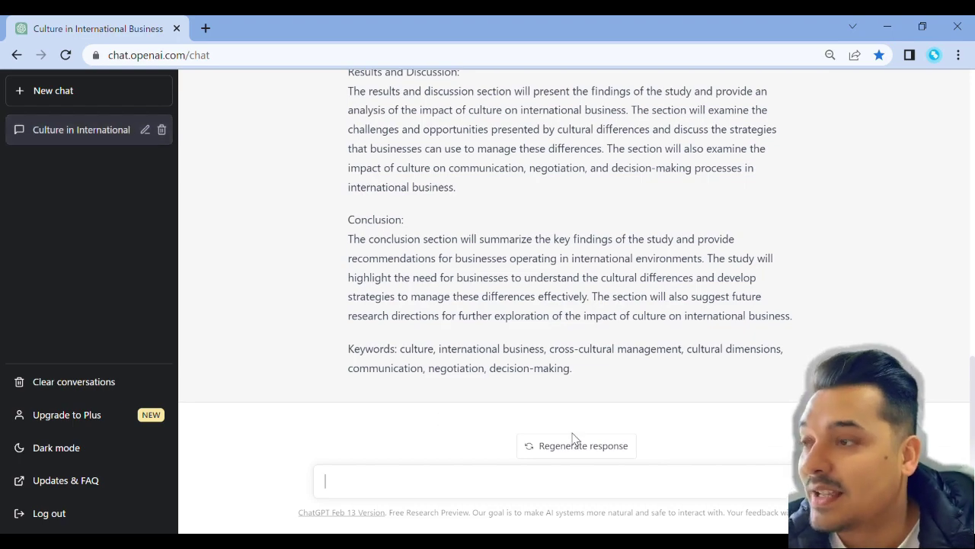
pyautogui.scroll(7, 526, 389)
pyautogui.scroll(3, 524, 389)
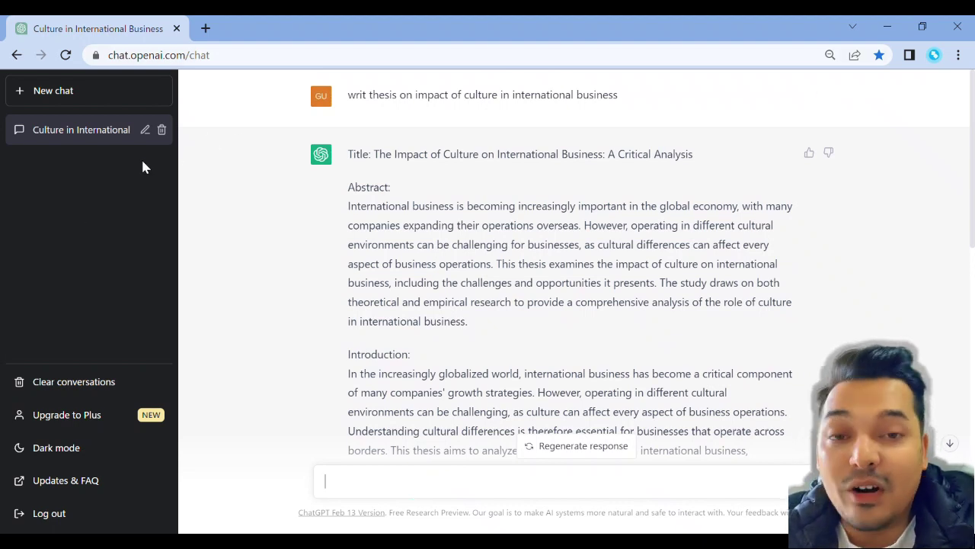
# Delete the Culture in International Business conversation and send the prompt how should i answer the question where will you be in 10 years.
pyautogui.click(166, 135)
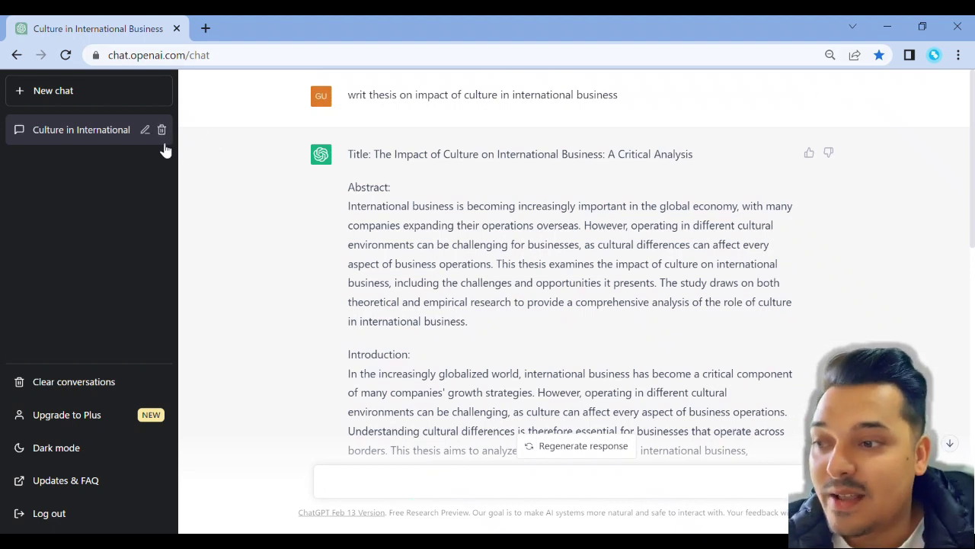
pyautogui.click(144, 130)
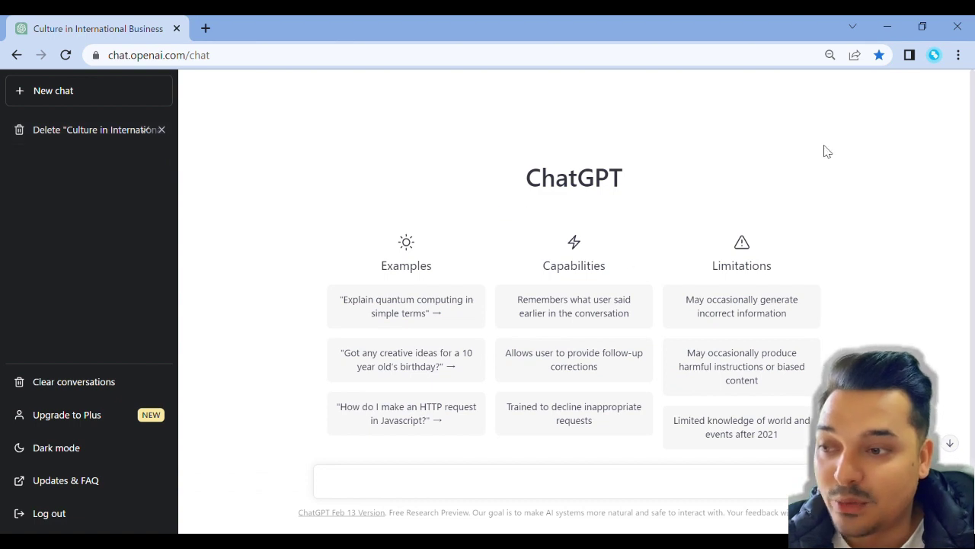
pyautogui.scroll(-1, 505, 466)
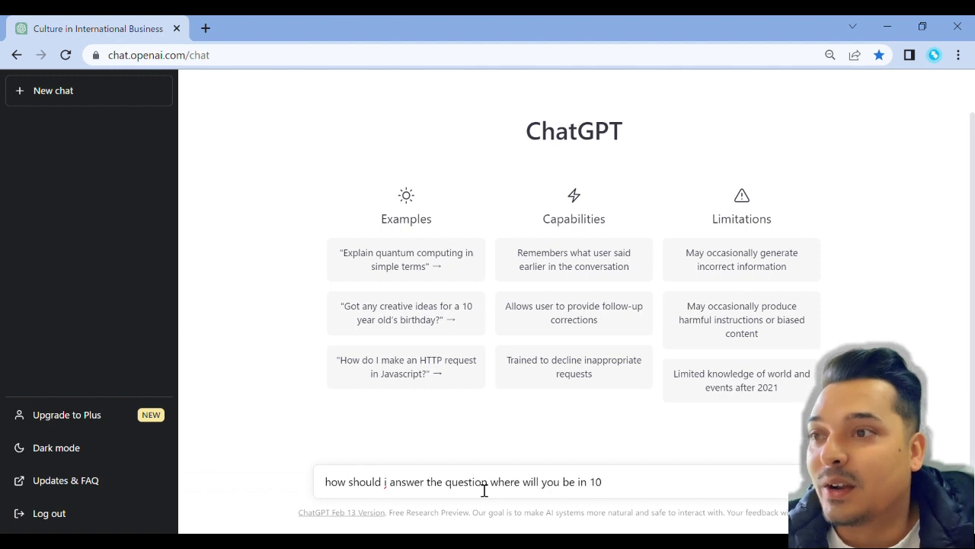
pyautogui.press('Return')
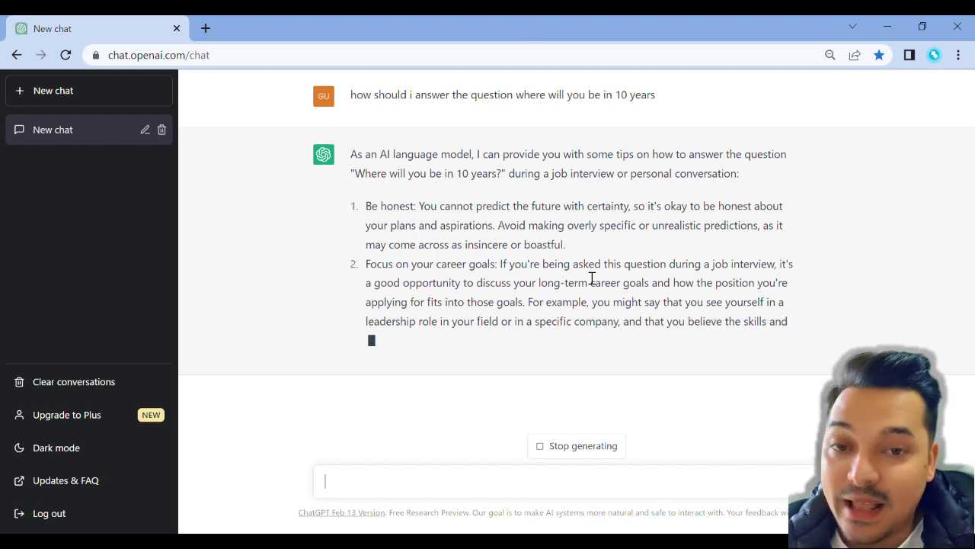
# Examine the reply's interview advice, highlighting the career goals tip, the personal life goals tip and the closing paragraph in turn.
pyautogui.moveTo(379, 290); pyautogui.dragTo(775, 313)
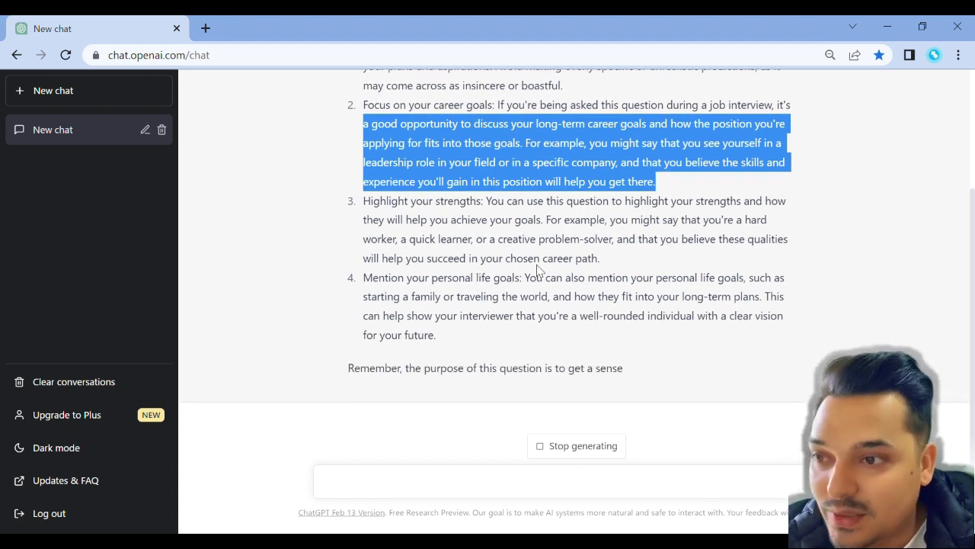
pyautogui.click(400, 254)
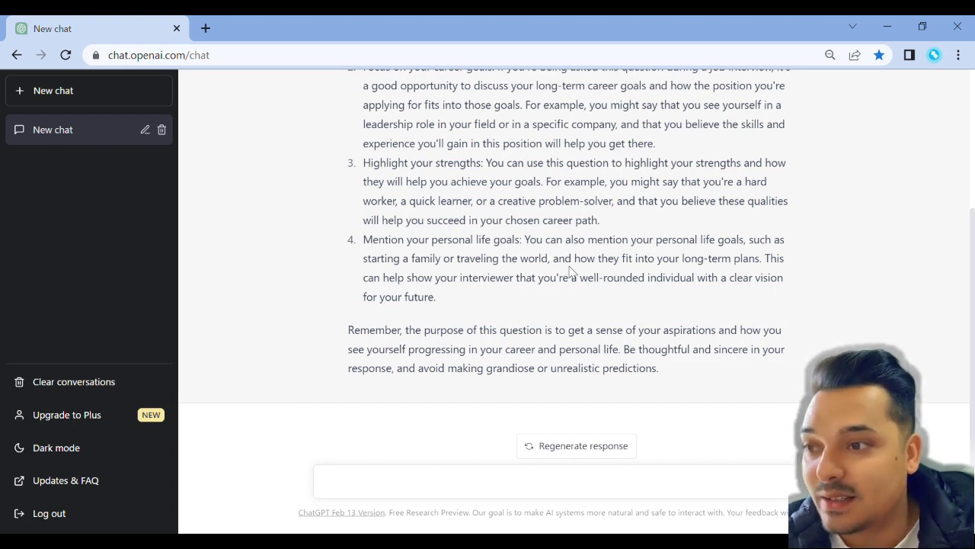
pyautogui.moveTo(362, 263); pyautogui.dragTo(555, 304)
pyautogui.click(235, 365)
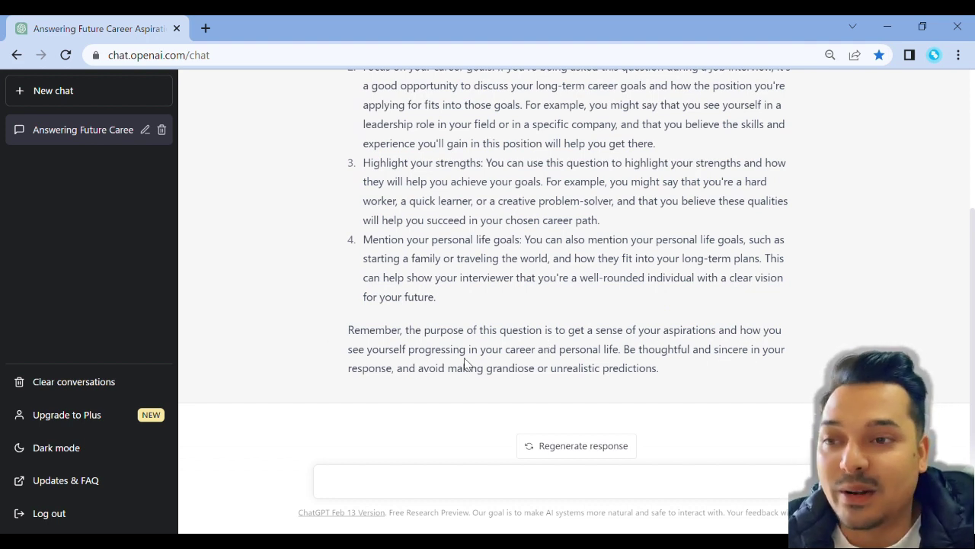
pyautogui.moveTo(349, 330); pyautogui.dragTo(688, 376)
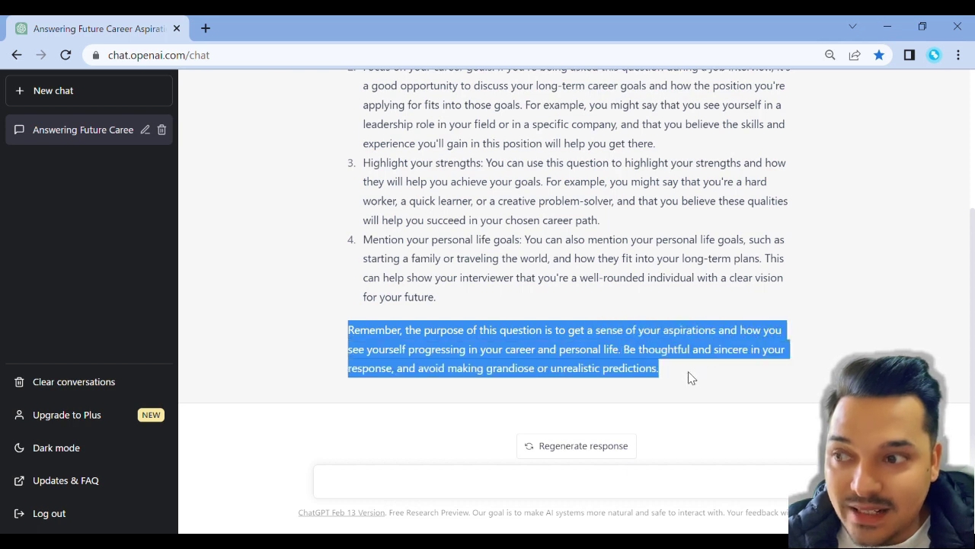